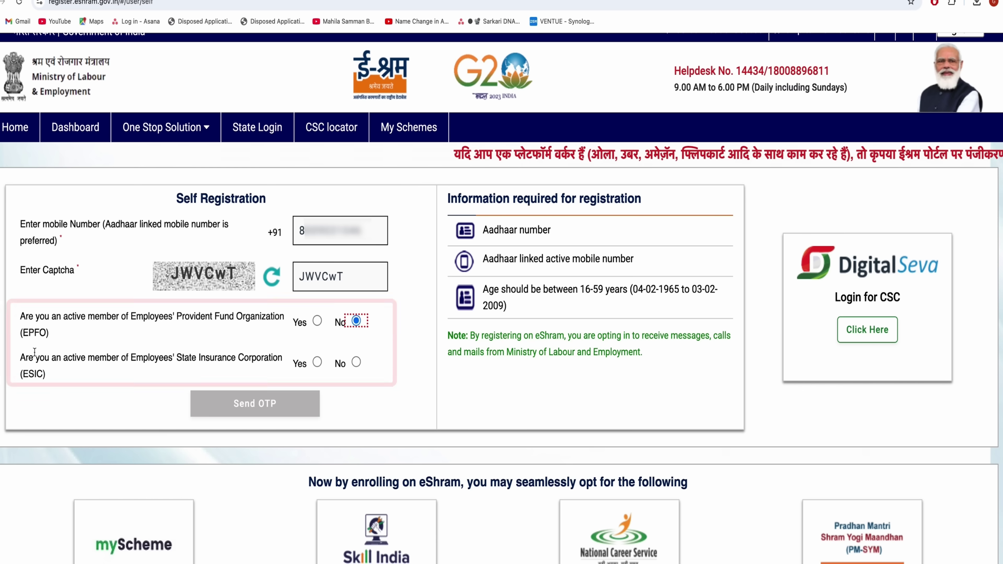
Step: Answer No to ESIC membership, then verify the mobile number with its OTP and captcha
click(356, 362)
click(276, 409)
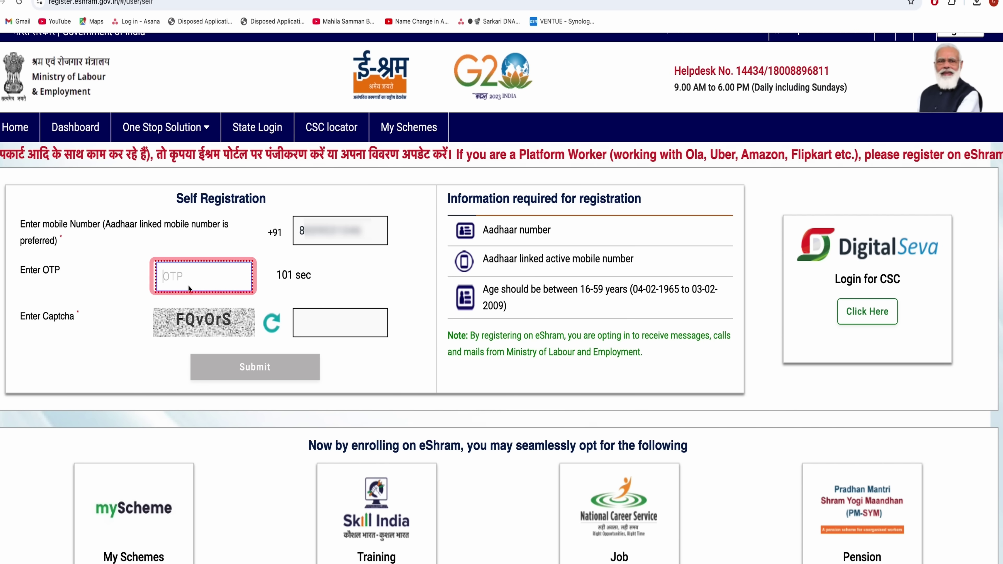
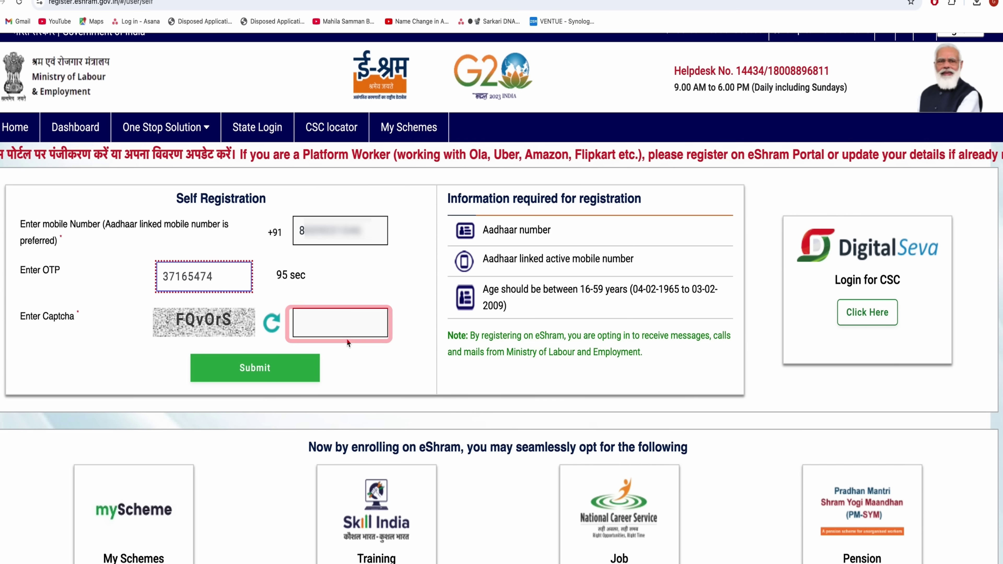
click(350, 328)
text(FQvOrS)
click(255, 370)
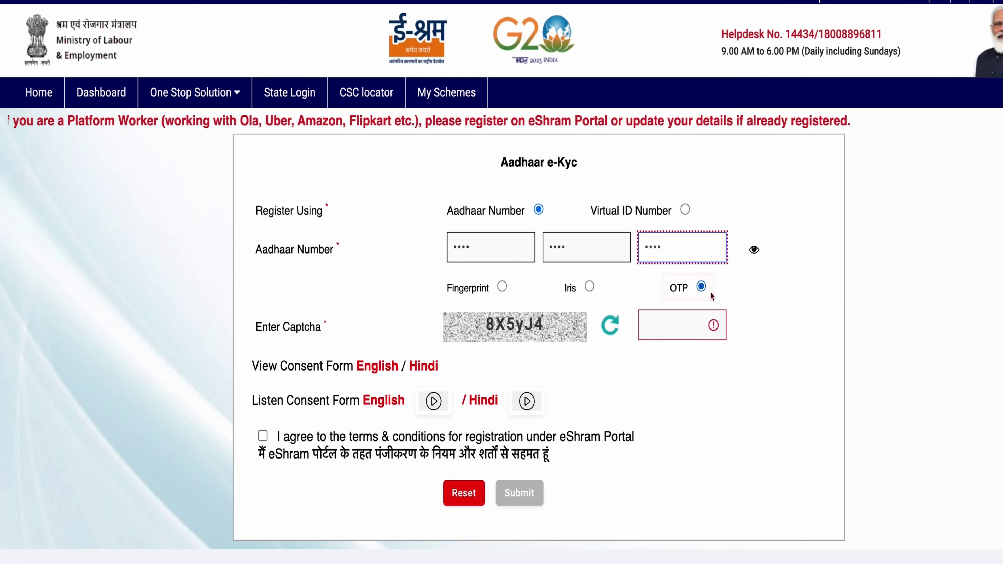
Step: Enter the e-KYC captcha, agree to the terms, and submit the Aadhaar details to receive an OTP
click(696, 327)
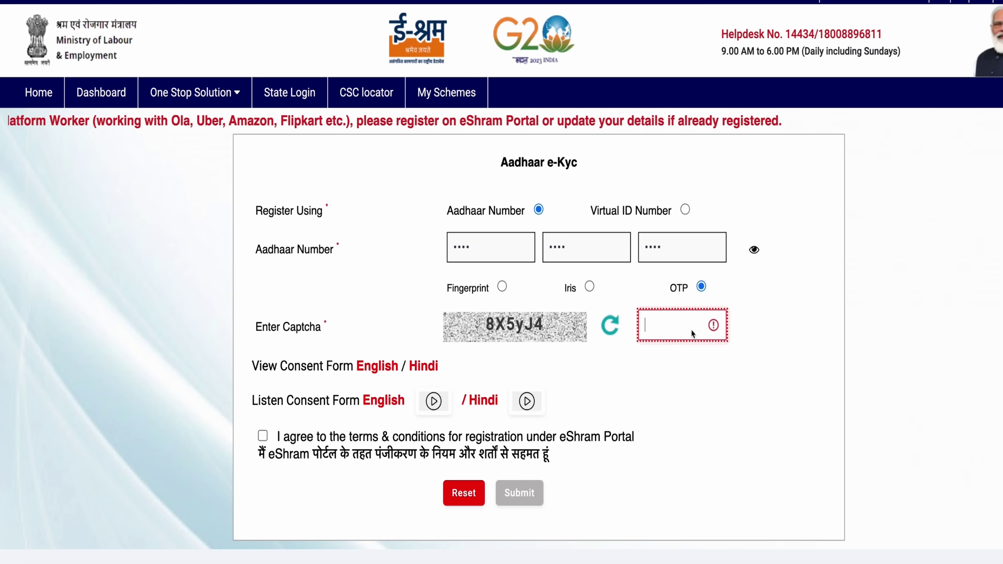
text(8X5yJ4)
click(262, 436)
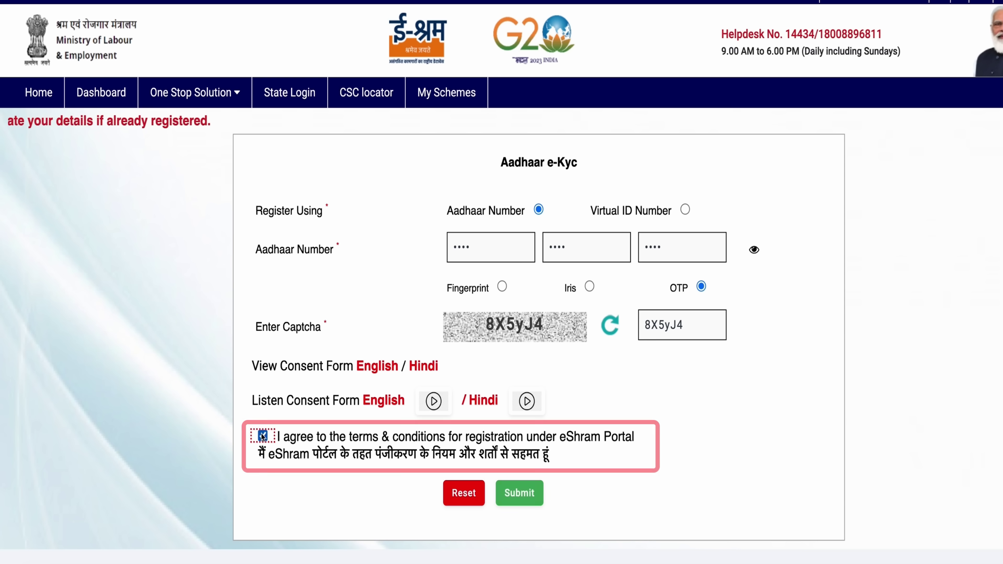
click(521, 494)
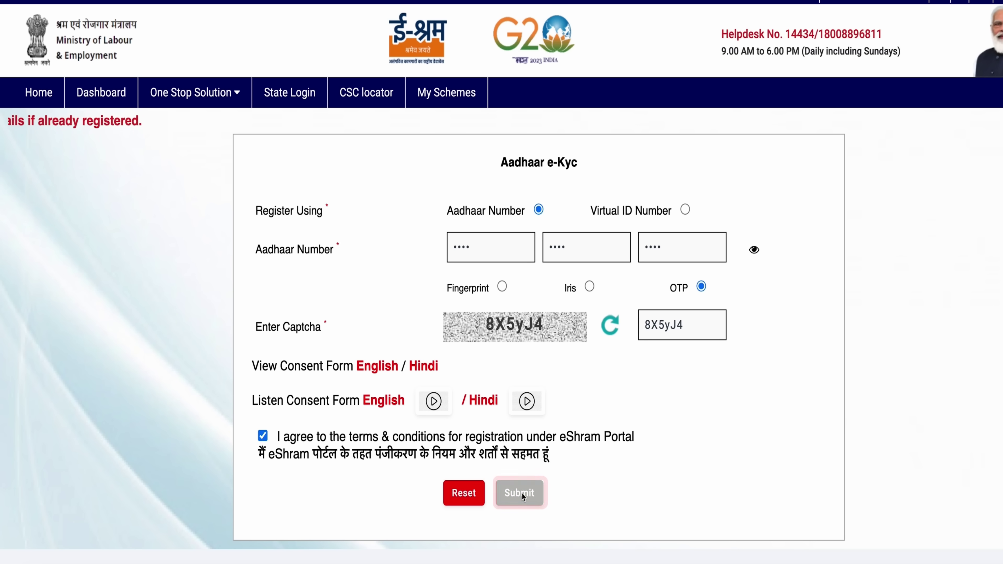
scroll(590, 499, down, 5)
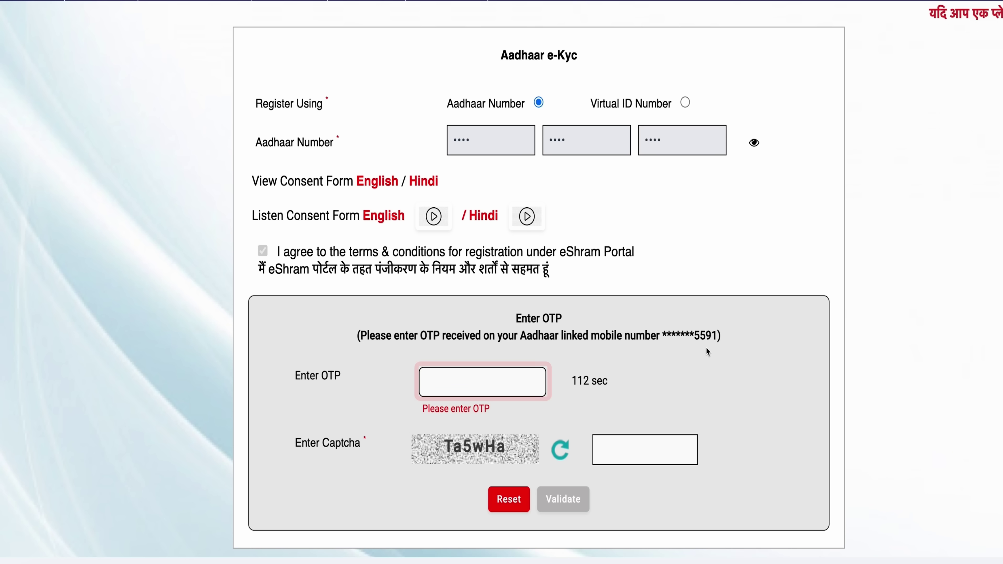
Step: Validate the Aadhaar OTP with the new captcha
click(451, 383)
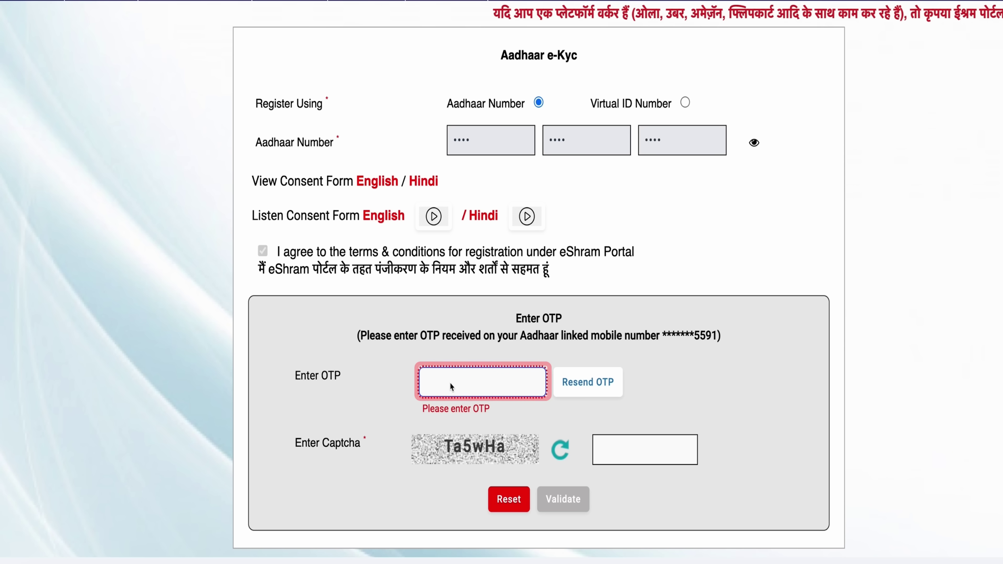
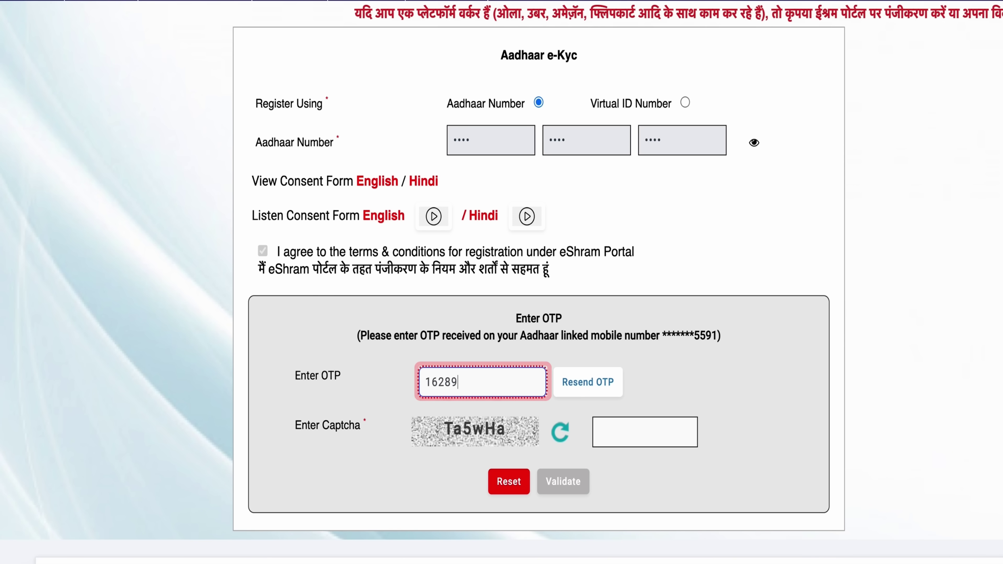
click(649, 437)
text(T)
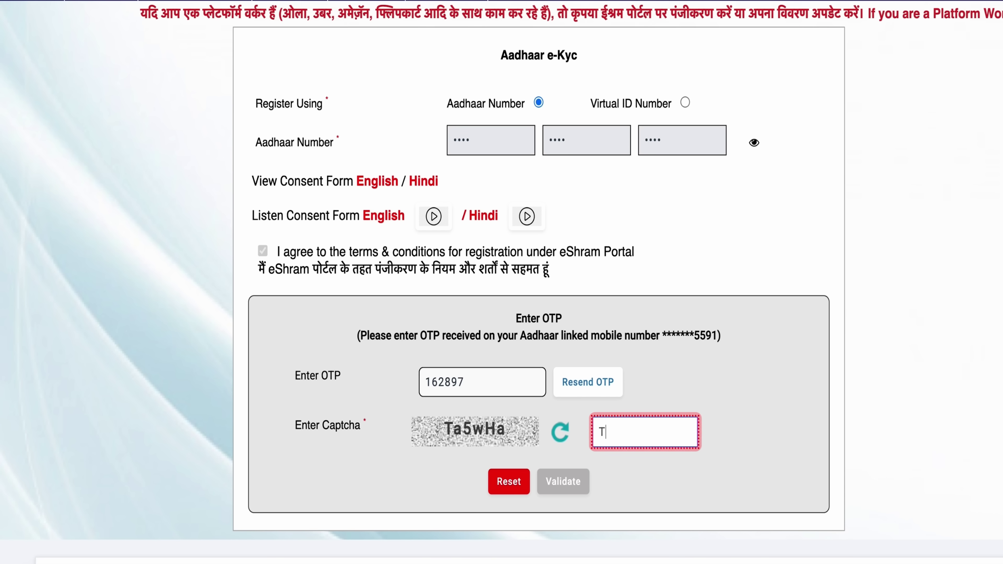
text(a5wH)
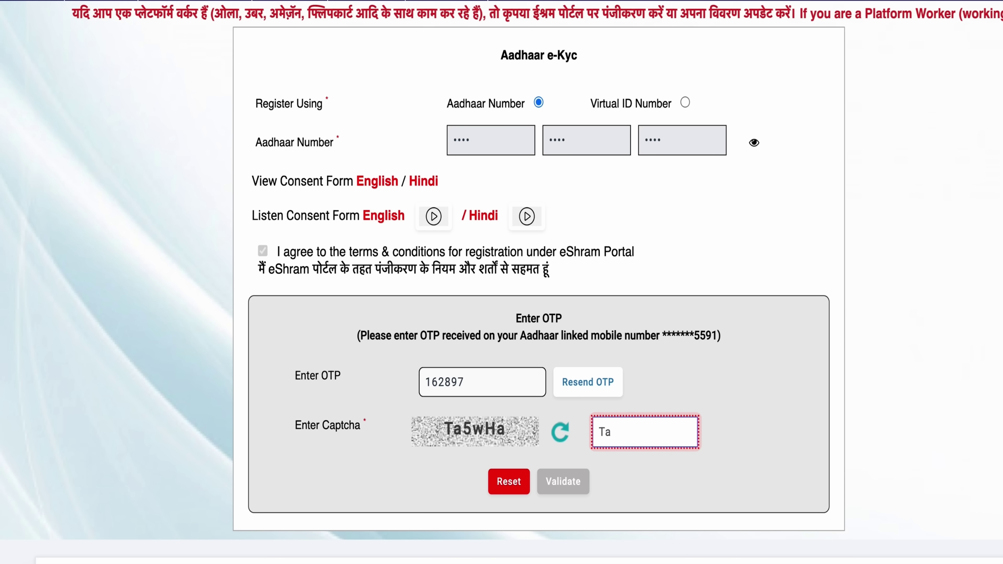
text(a)
click(563, 484)
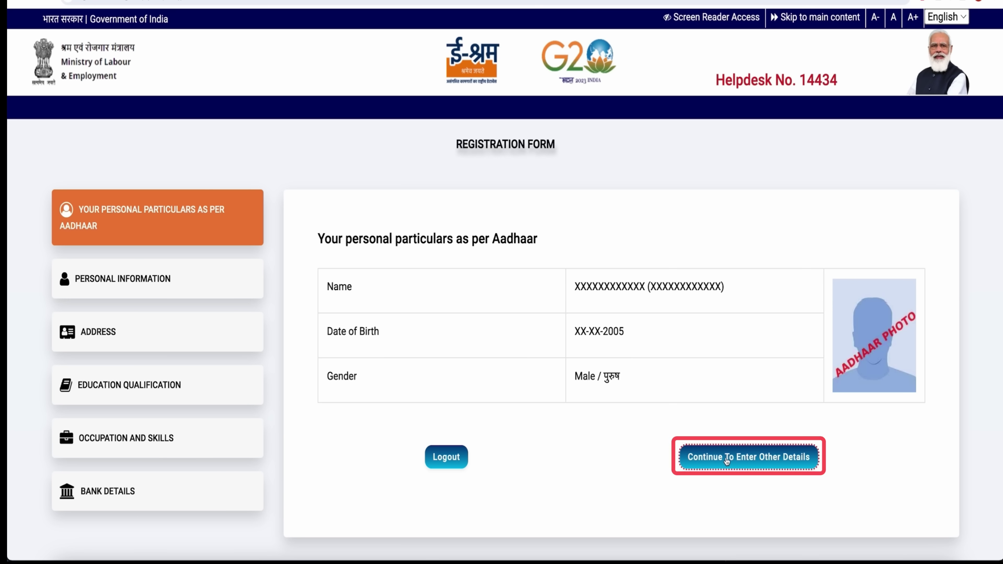
Step: Continue to personal information, enter the email, and set marital status to Never married
click(727, 459)
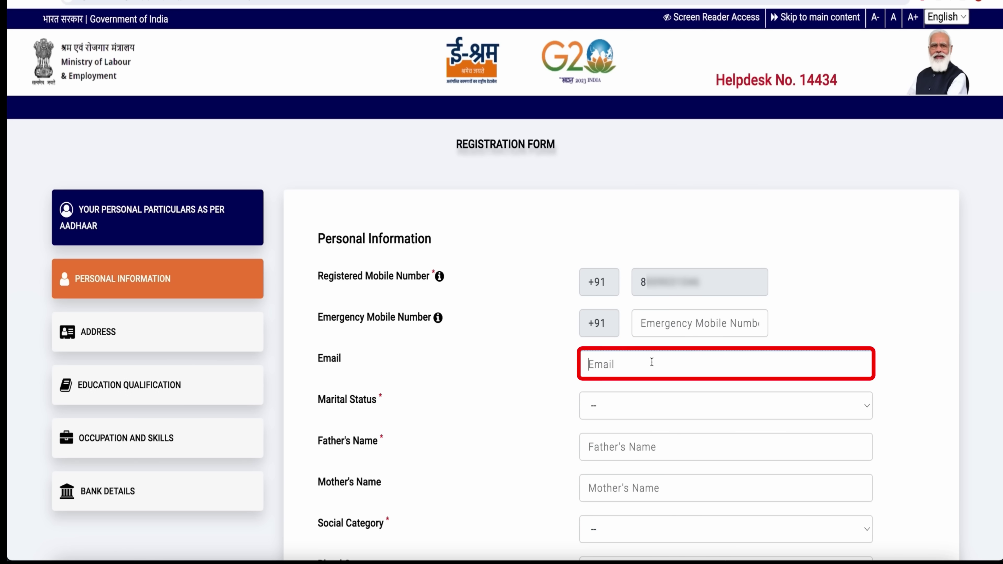
text(g)
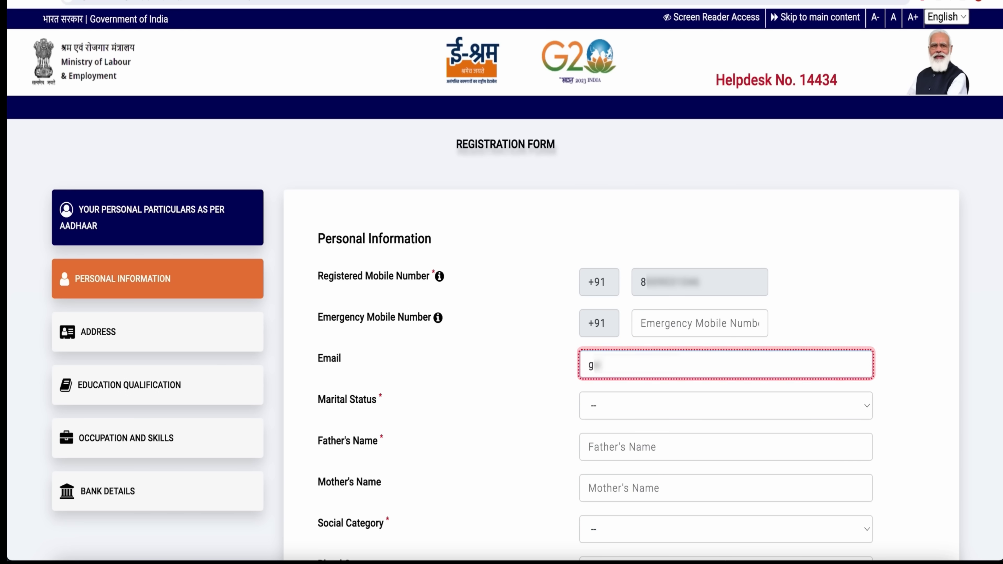
click(606, 405)
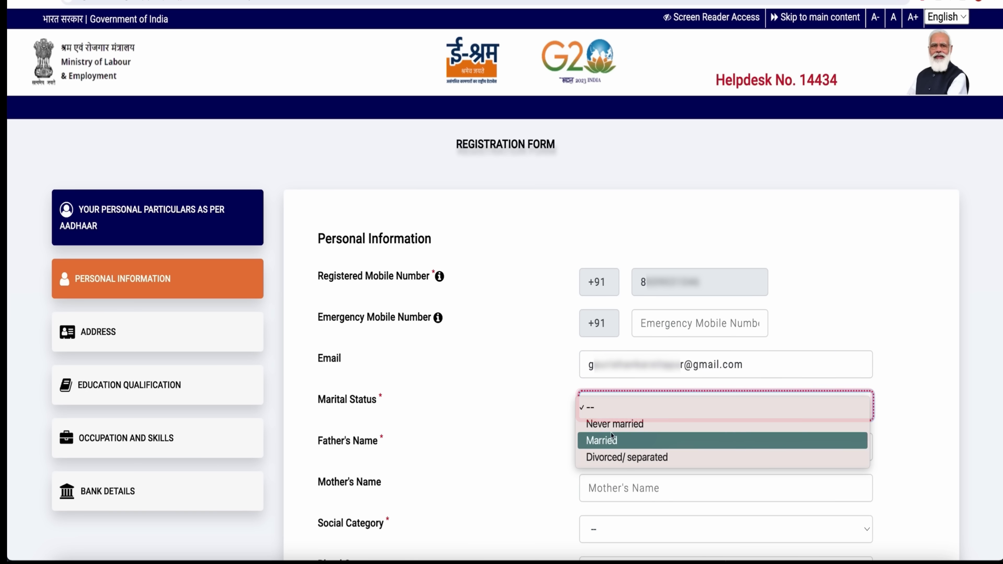
key(Escape)
key(Down)
scroll(651, 445, down, 6)
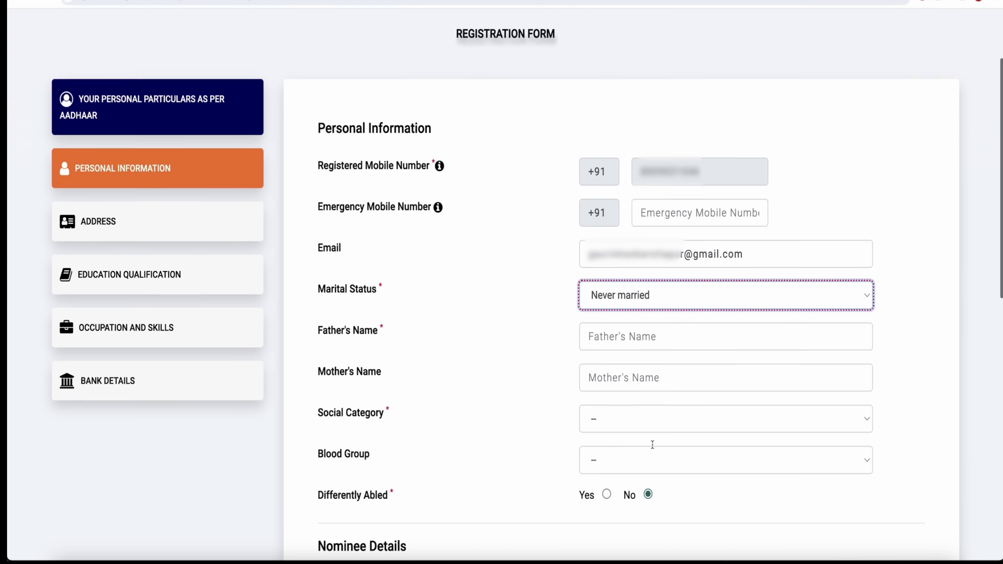
Step: Enter the father's and mother's names and choose SC as the social category
click(636, 208)
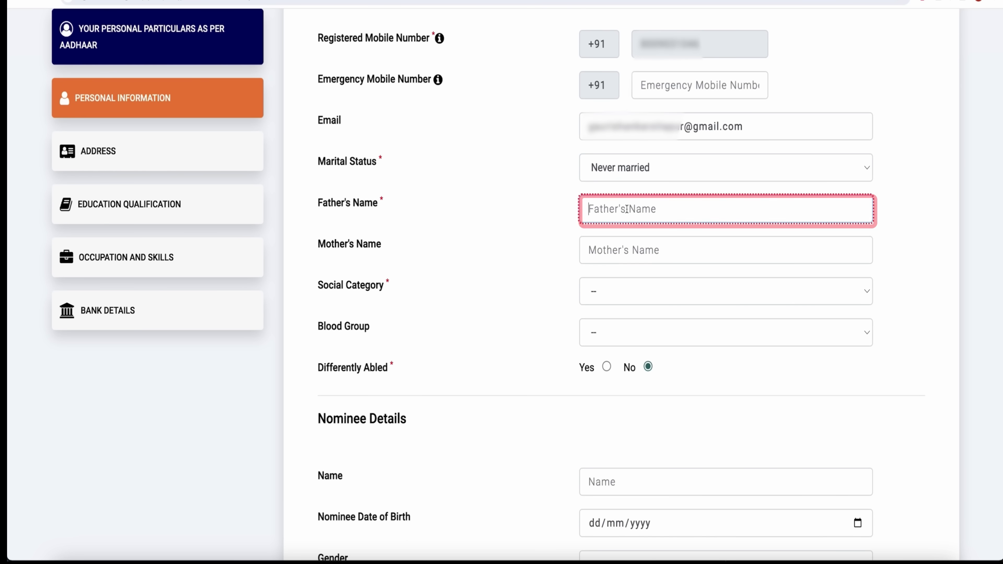
text(E)
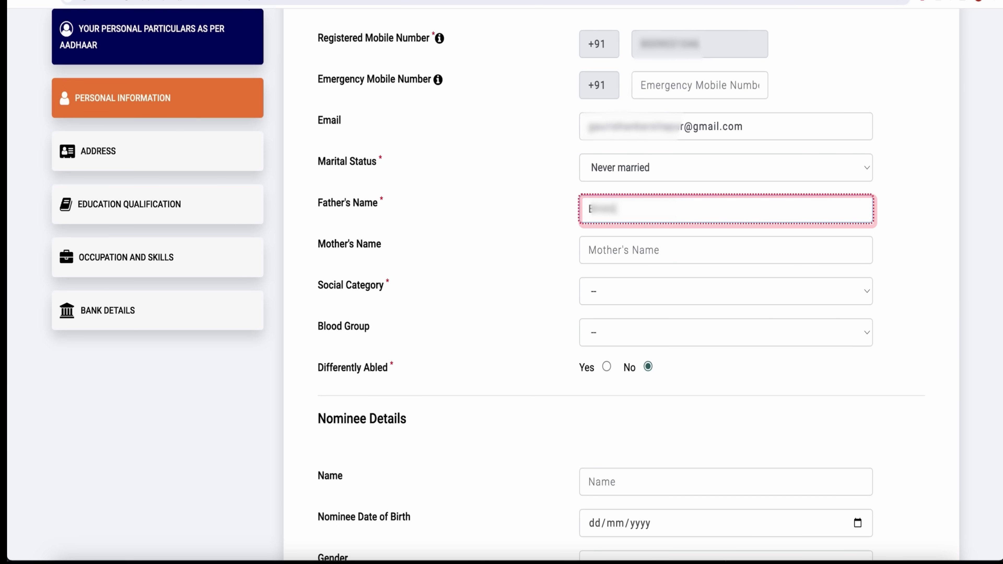
click(627, 246)
text(Ekta)
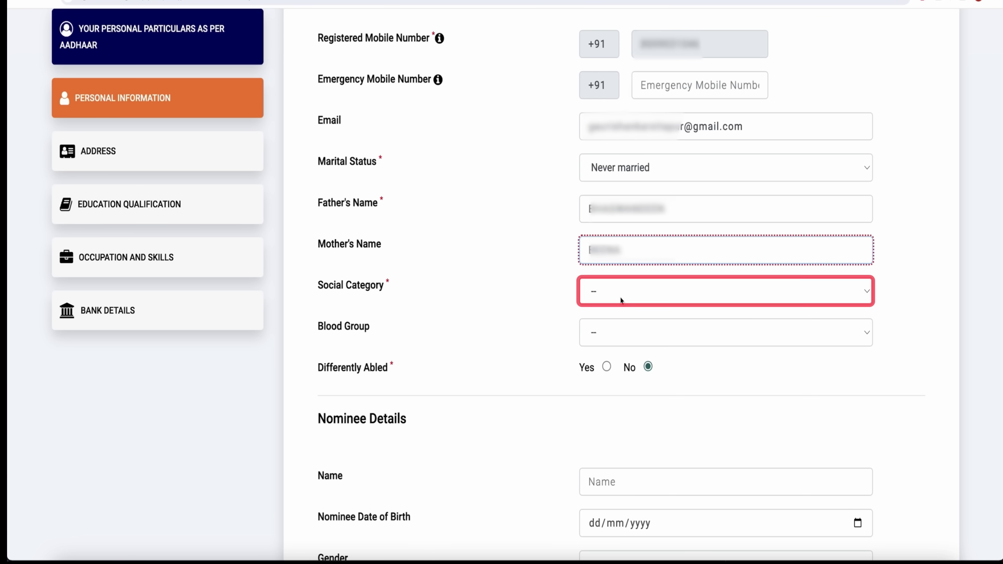
click(620, 300)
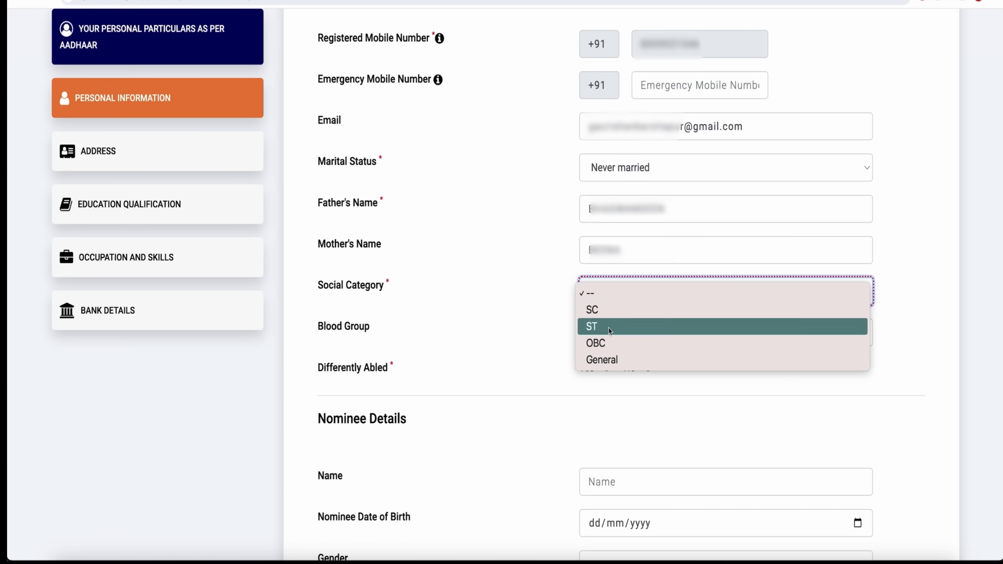
click(614, 309)
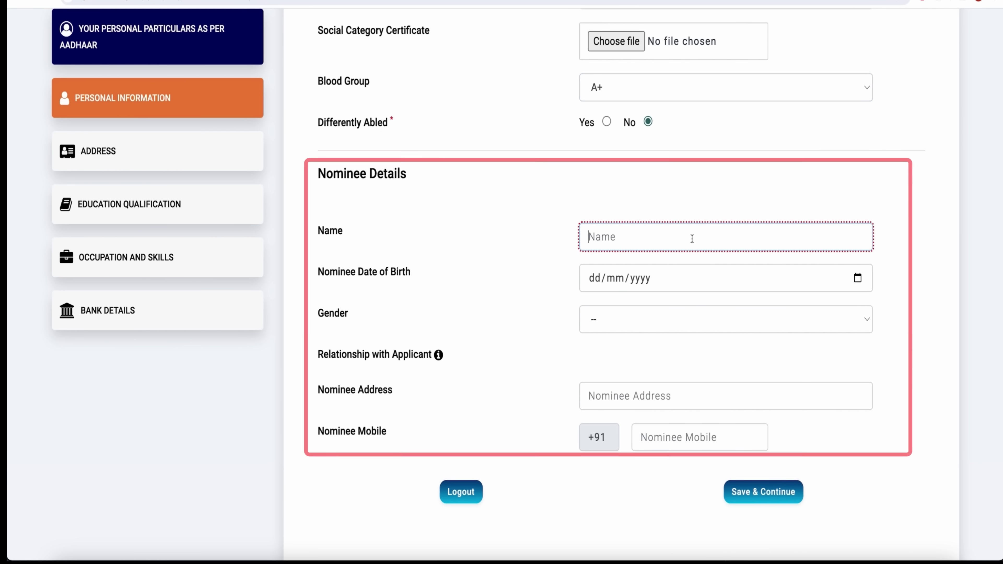
Step: Enter the nominee's name and pick their date of birth from the calendar
text(abcde)
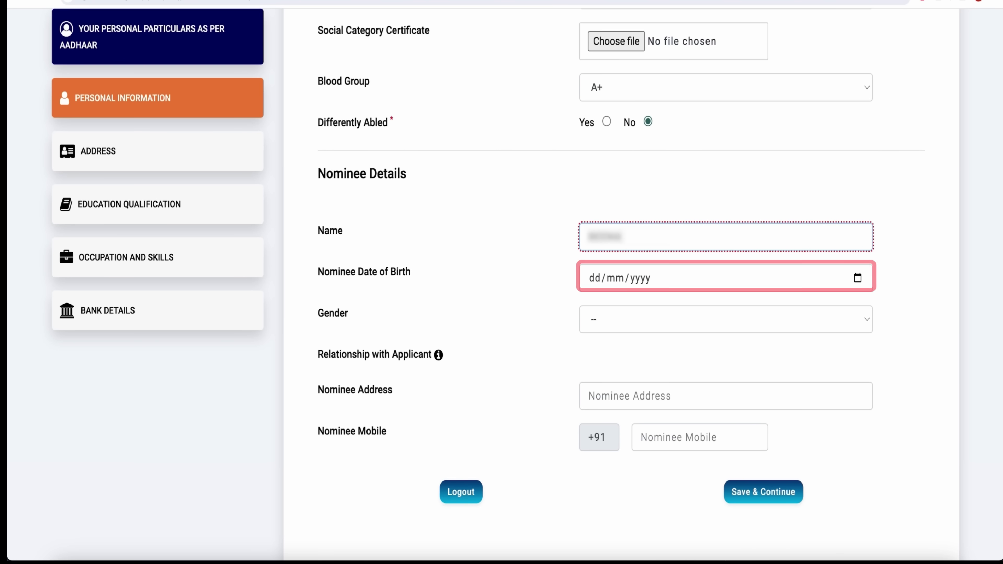
click(858, 278)
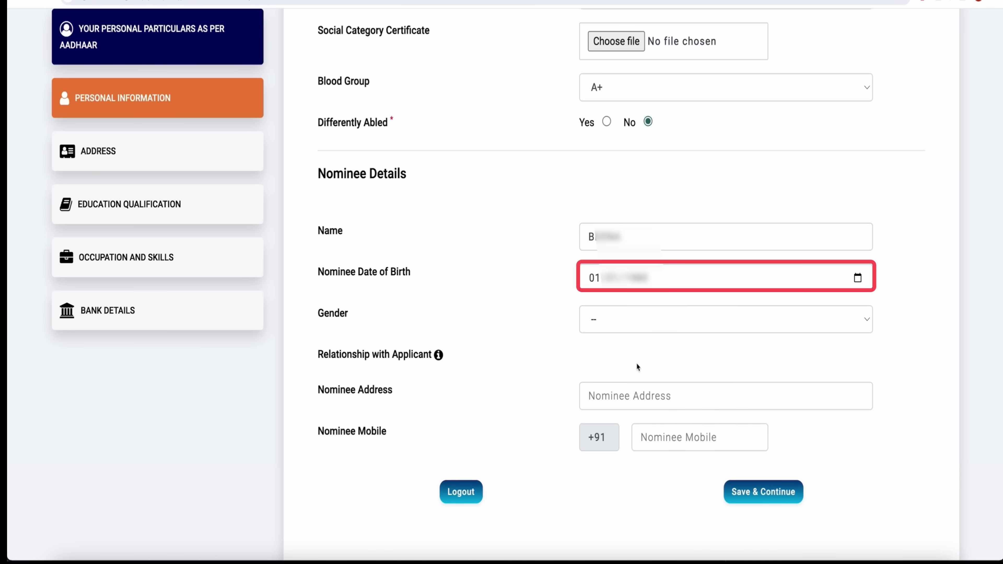
click(636, 362)
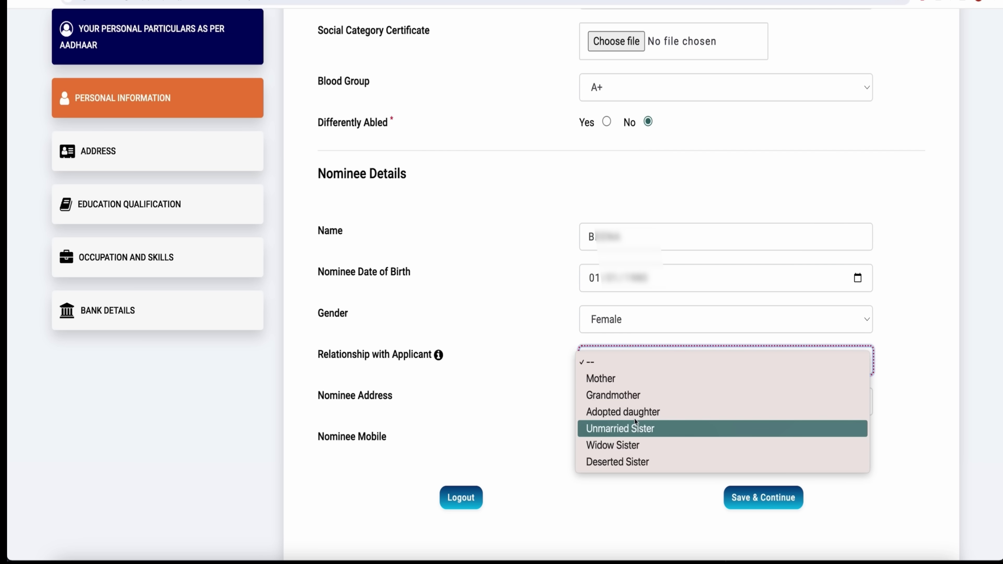
Step: Set the nominee relationship to Mother, fill the nominee address and mobile, and save
click(619, 379)
click(655, 405)
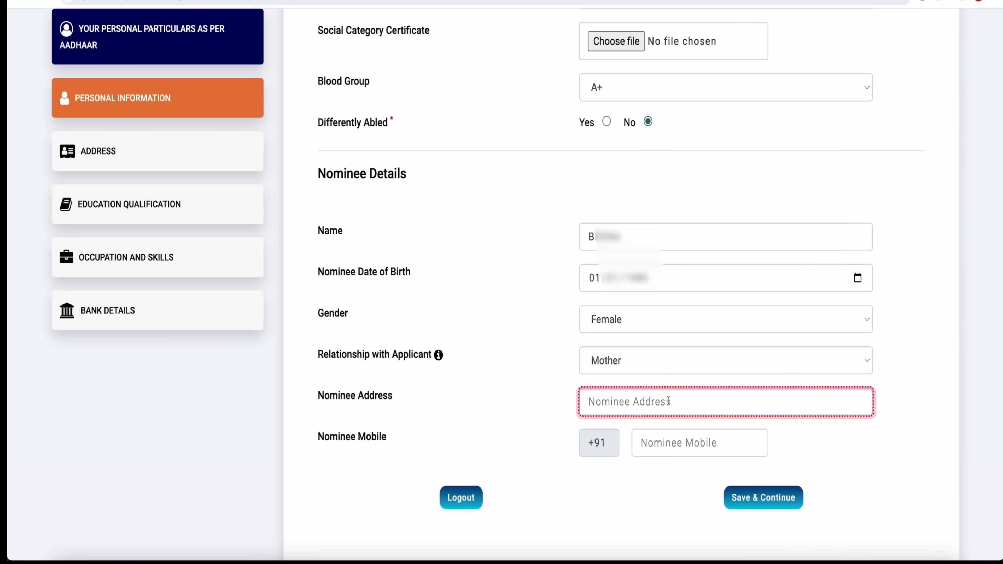
key(ctrl+v)
click(688, 447)
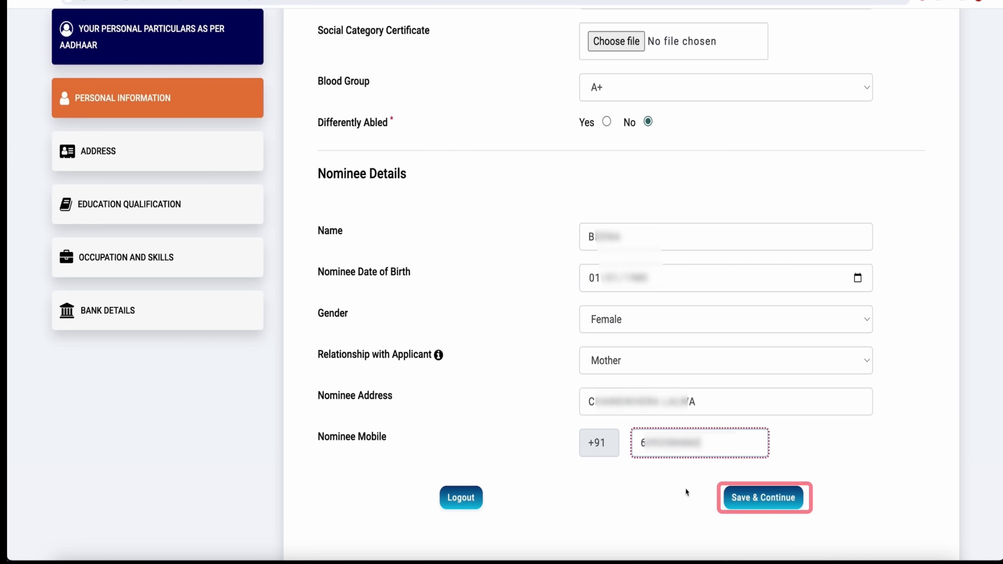
click(767, 510)
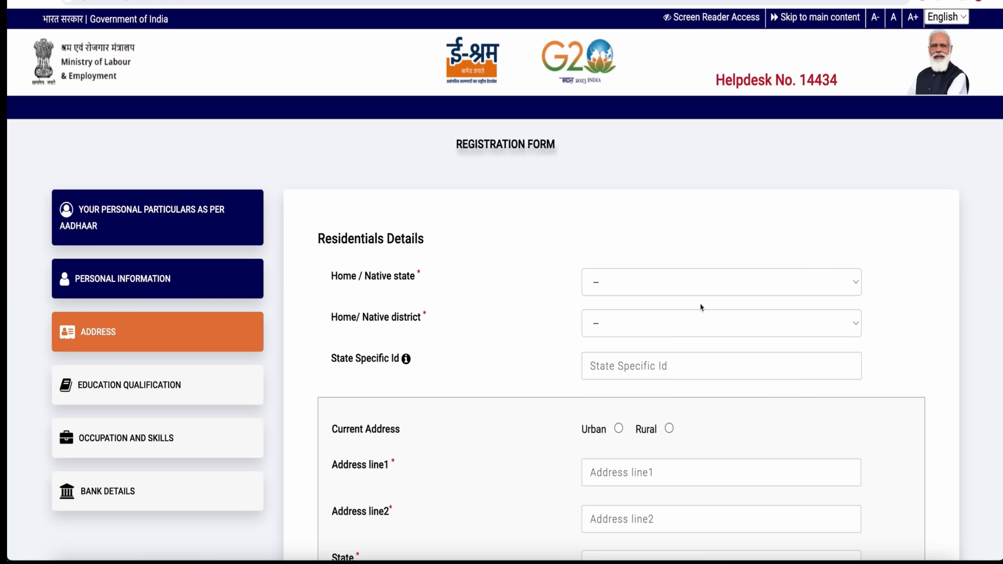
Step: Set the home state to UTTAR PRADESH and choose the home district
scroll(713, 323, down, 3)
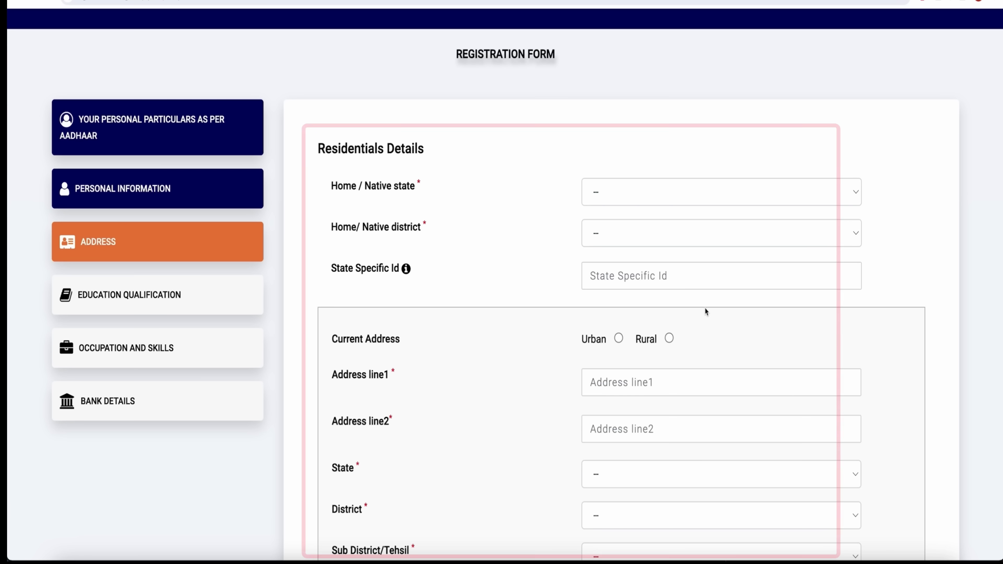
scroll(705, 308, down, 1)
click(682, 162)
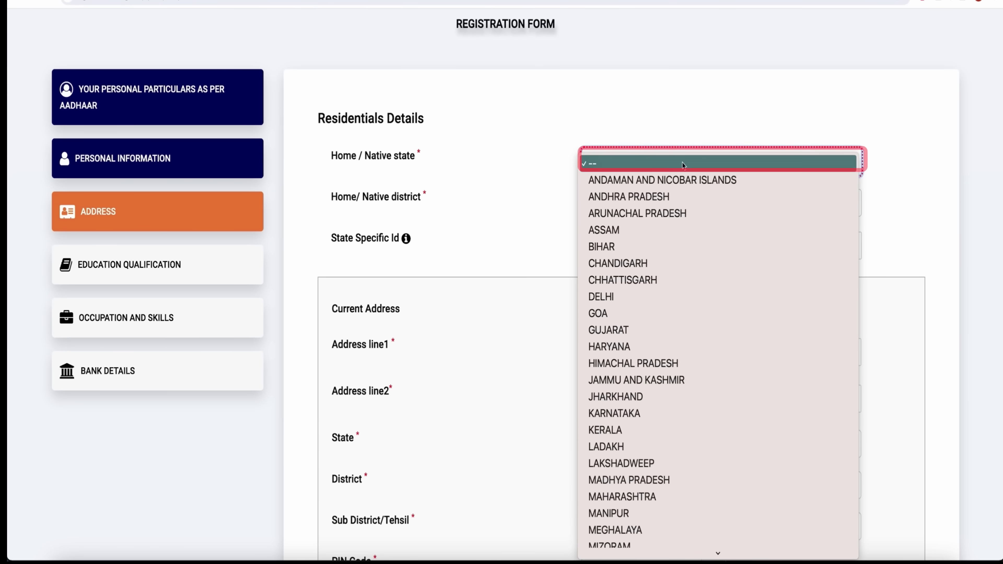
click(643, 217)
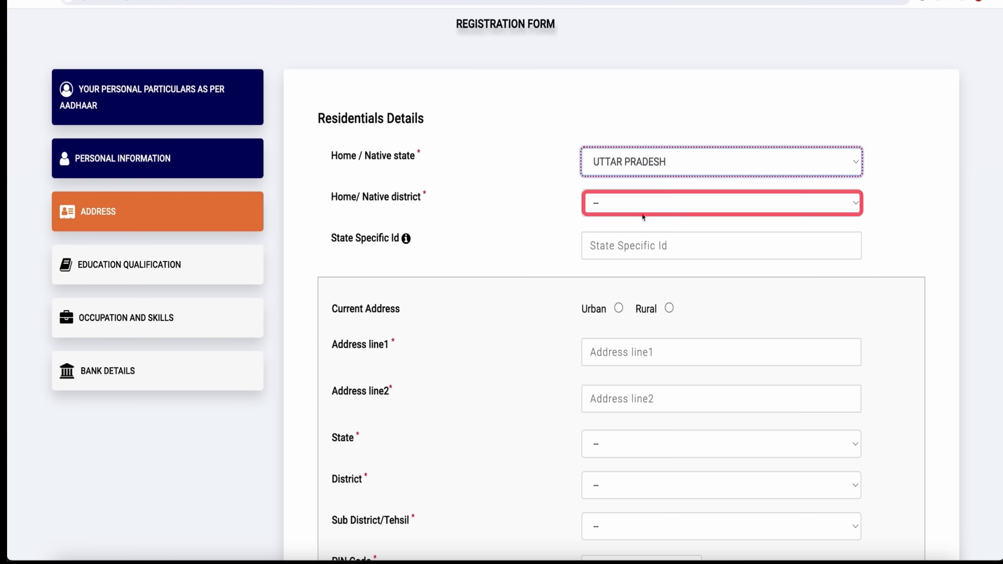
click(618, 209)
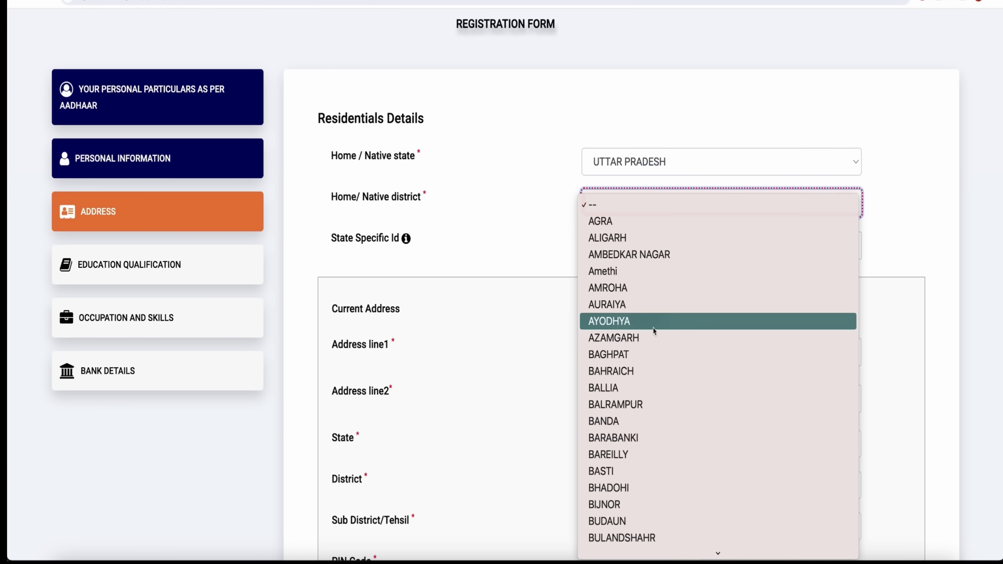
click(691, 418)
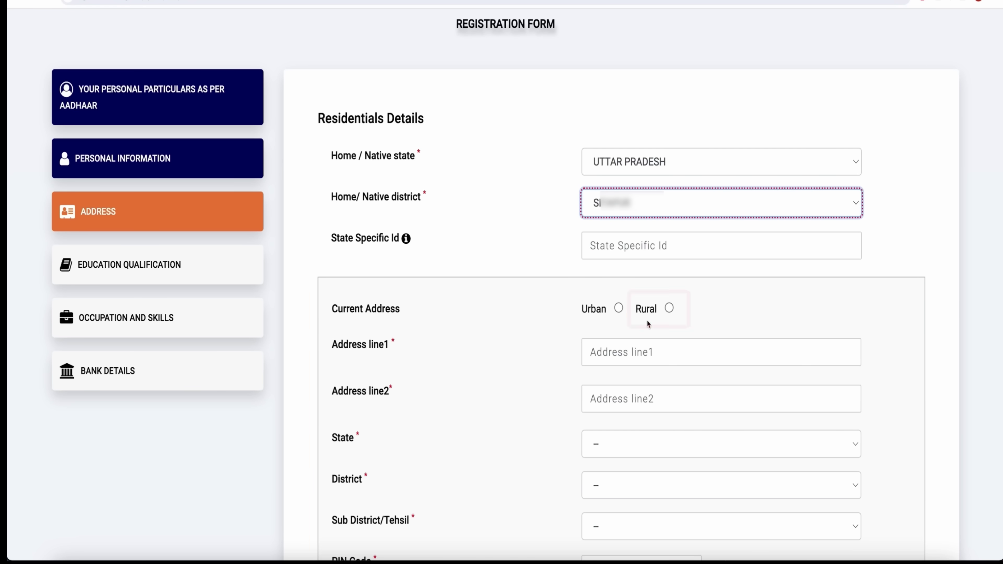
Step: Mark the current address as Rural, fill its address lines, and set its state to UTTAR PRADESH
click(668, 308)
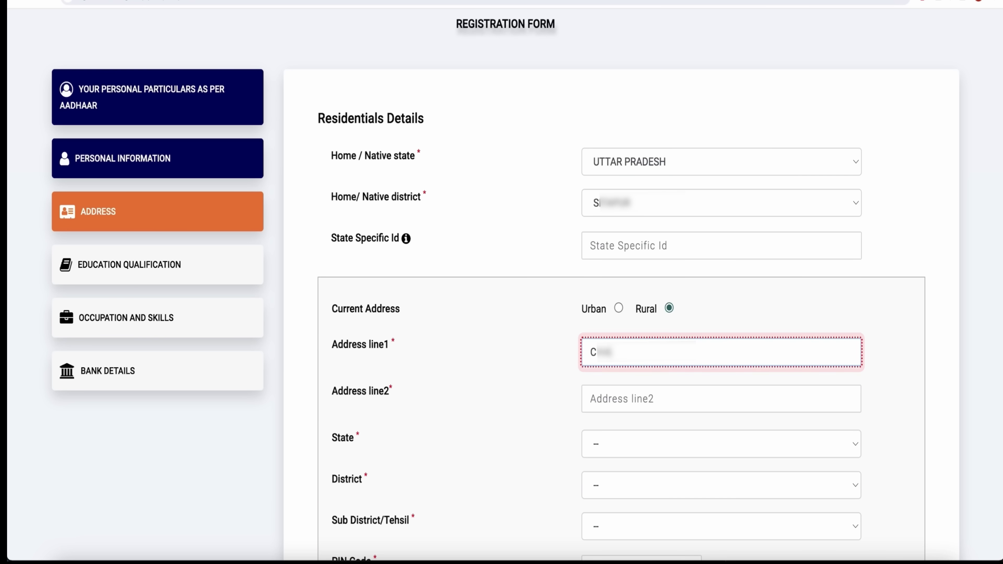
key(Tab)
text(POST)
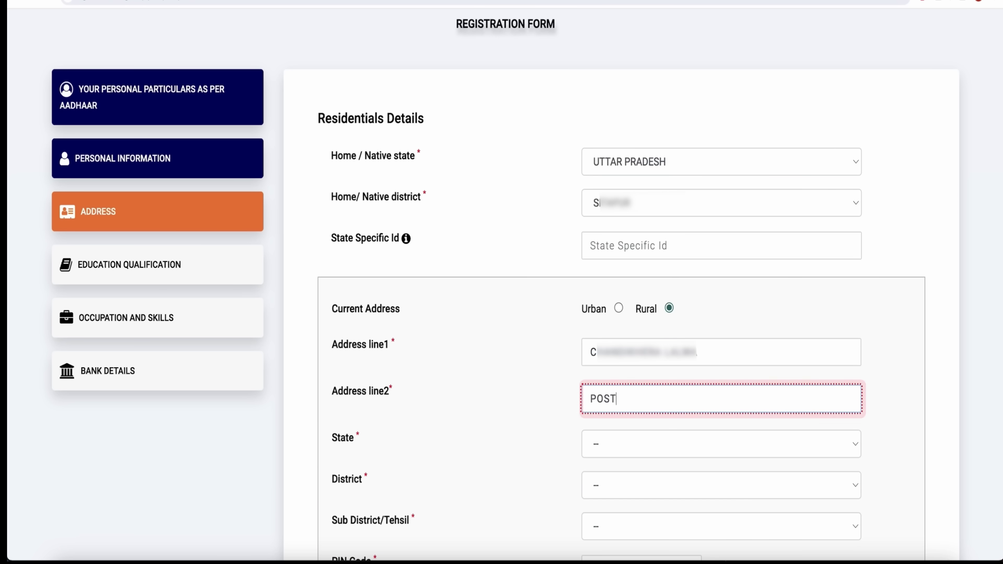
text( KASBAPUR)
key(Tab)
click(643, 355)
key(u)
key(Return)
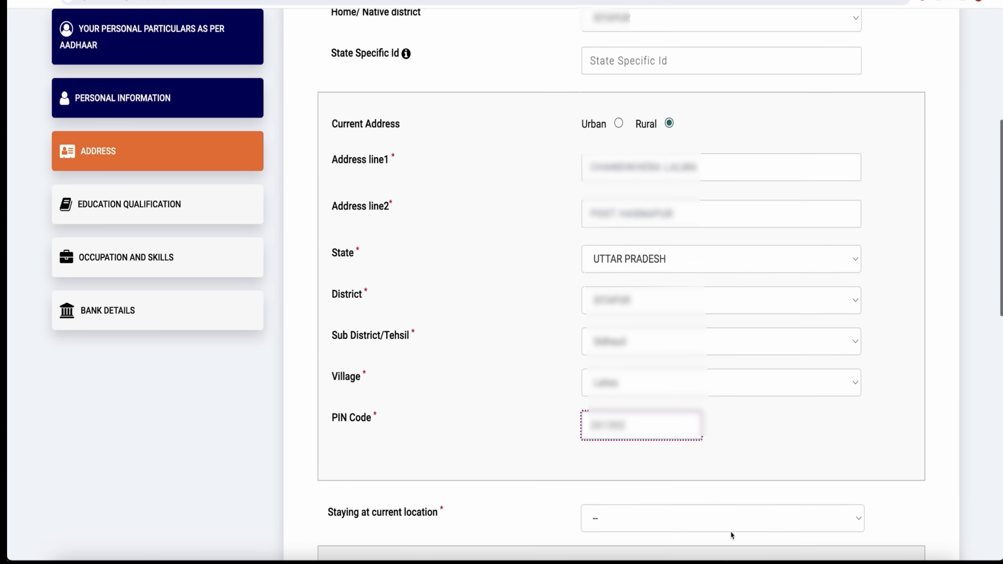
scroll(731, 536, down, 1)
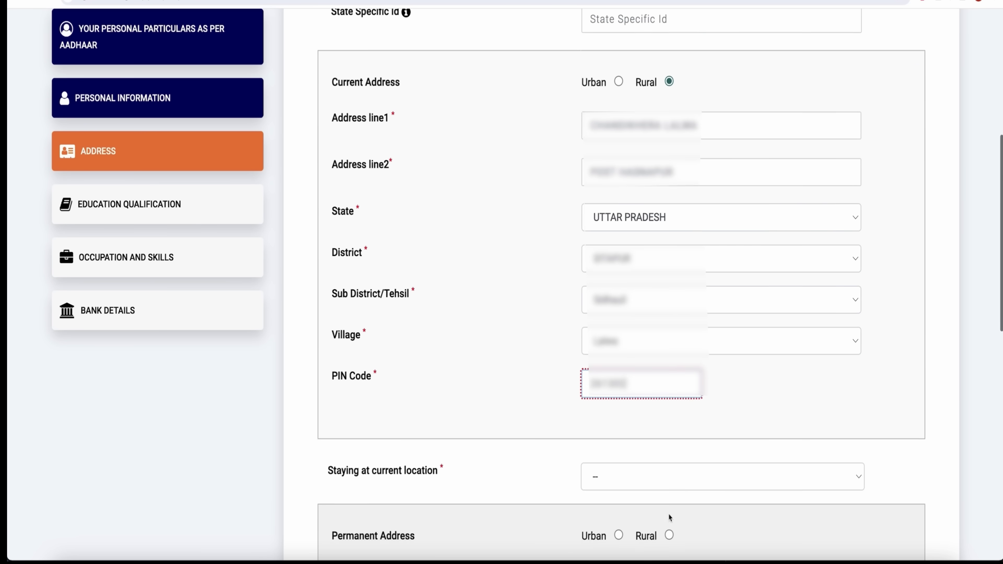
scroll(639, 485, down, 4)
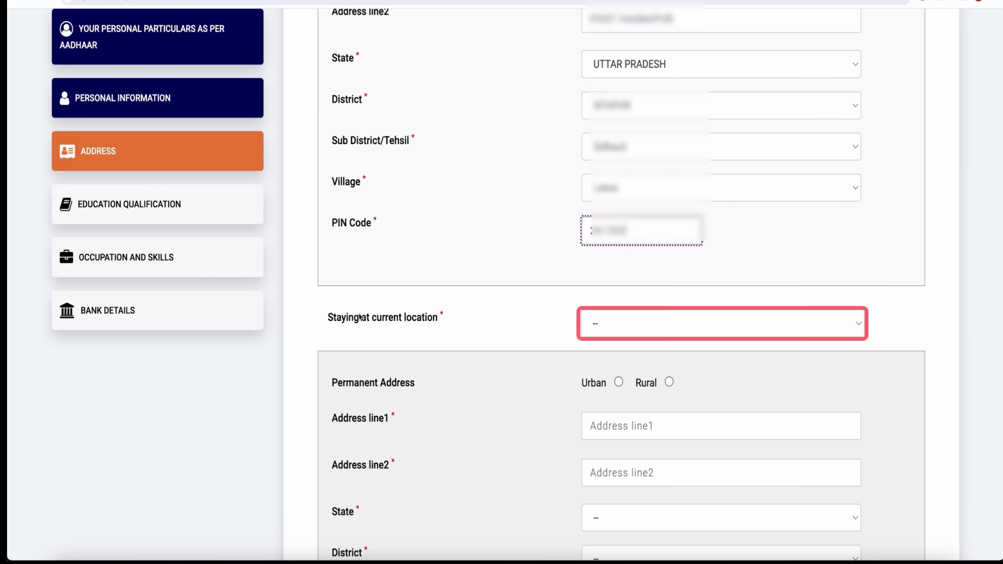
Step: Set the time staying at the current location to 15-20 years
click(622, 327)
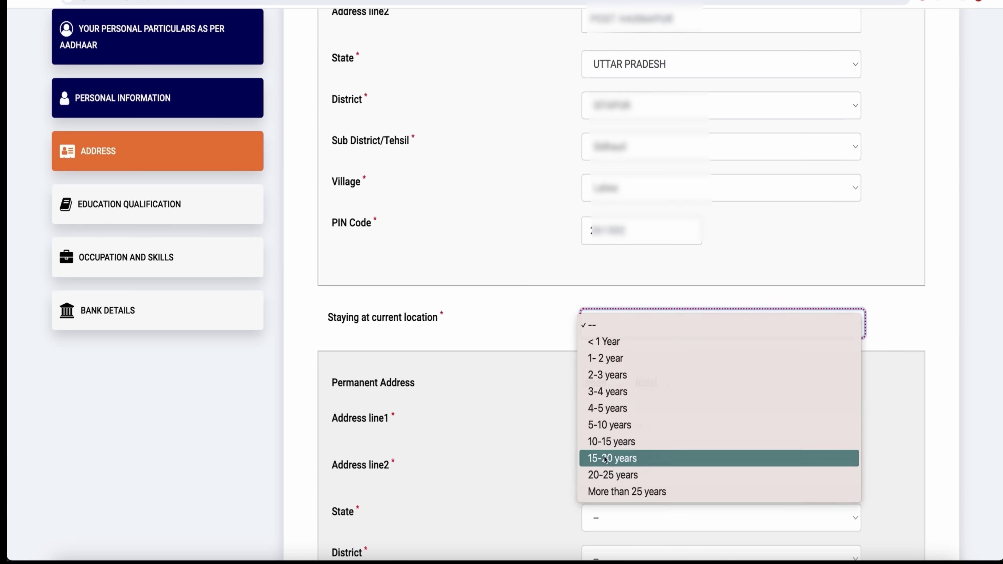
click(613, 458)
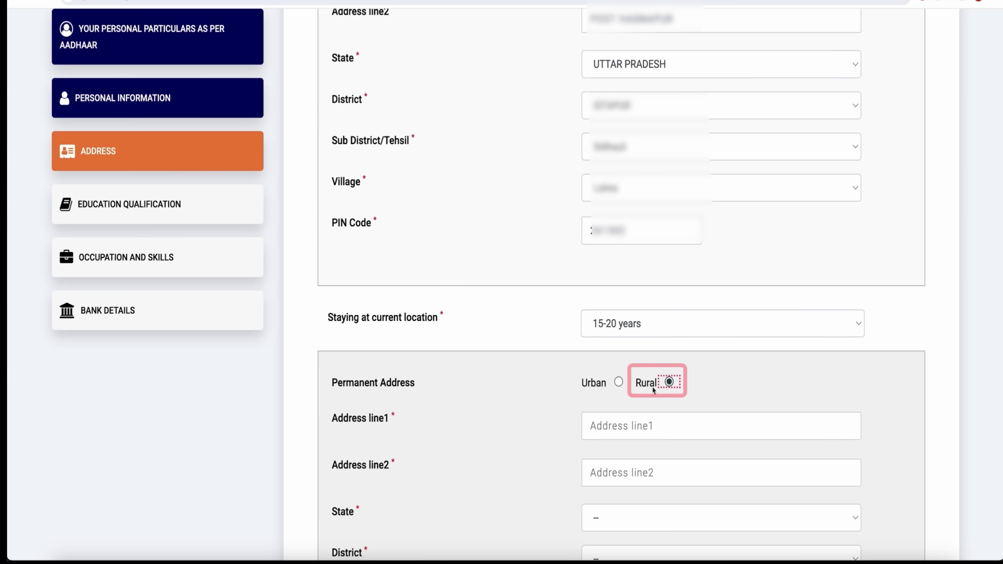
scroll(689, 399, down, 5)
Step: Fill both permanent address lines, set the state to UTTAR PRADESH and district, then save
key(Tab)
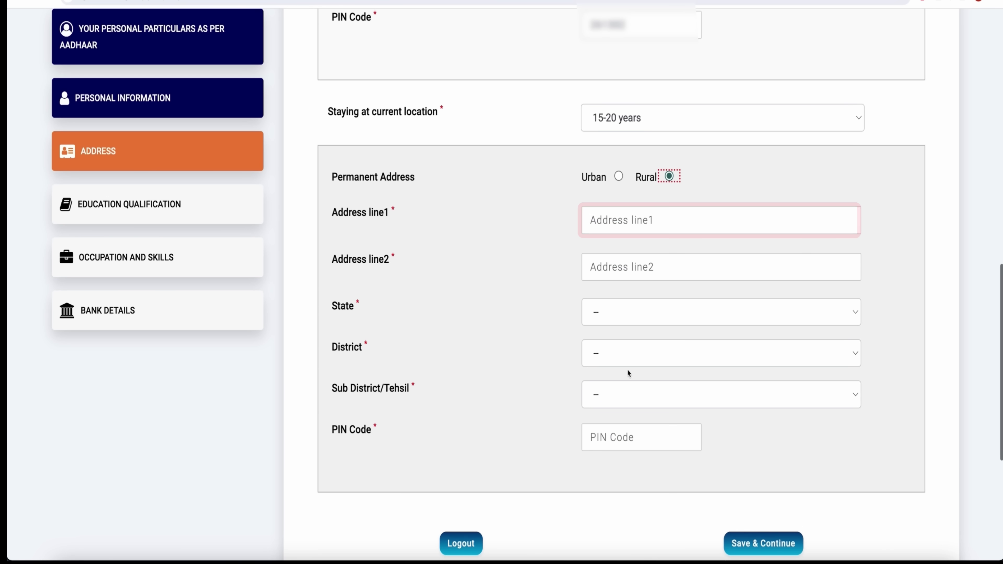
key(ctrl+v)
key(Tab)
click(638, 268)
key(ctrl+v)
key(Tab)
click(651, 320)
scroll(663, 385, down, 10)
click(663, 385)
click(640, 352)
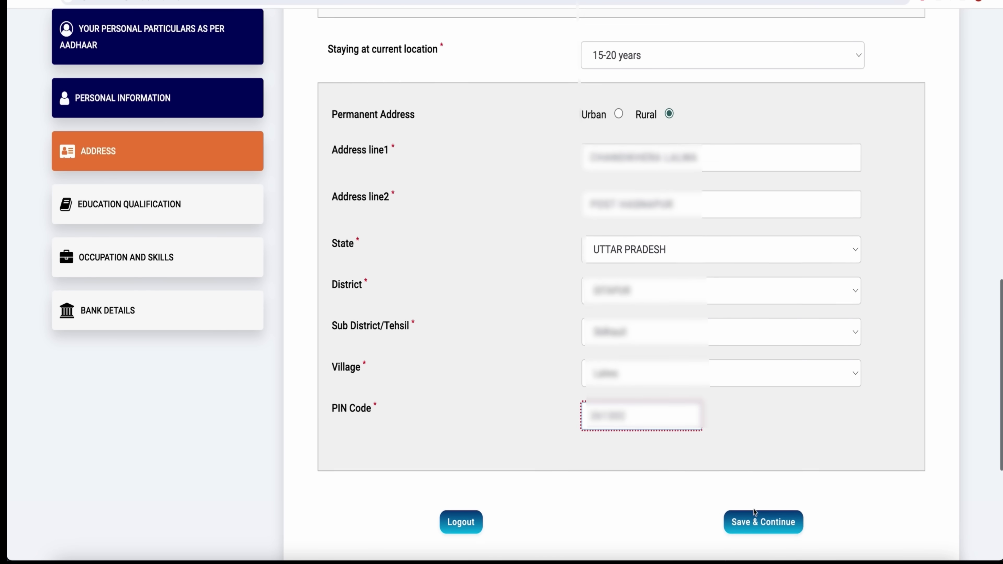
scroll(620, 276, down, 3)
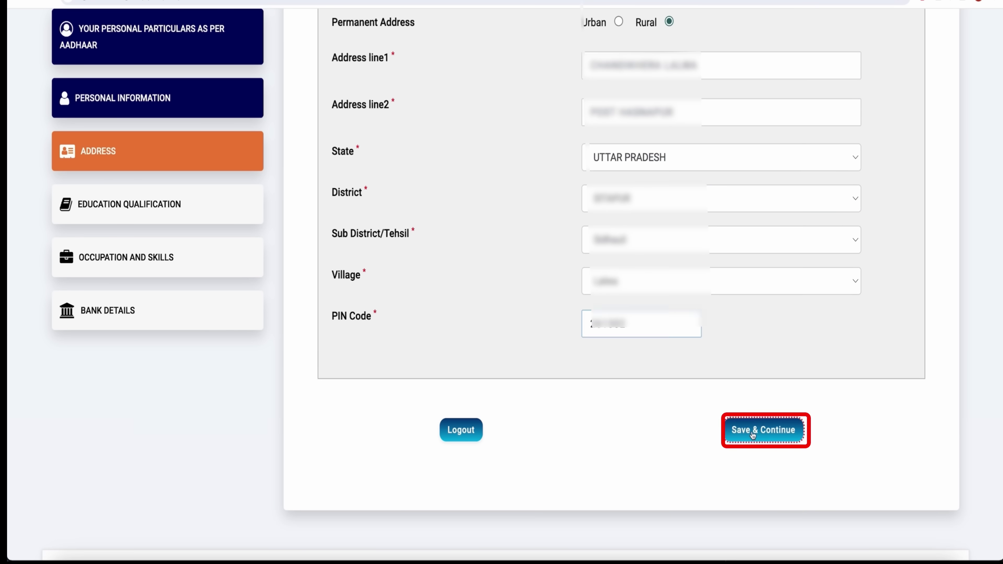
click(752, 431)
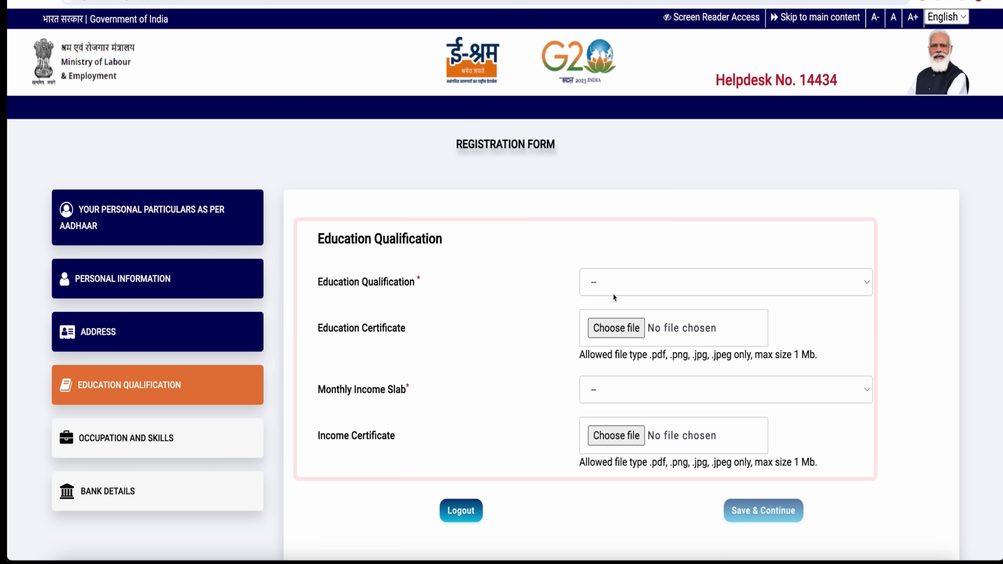
Step: Choose Secondary education and 10000 & Below monthly income, then save and continue
click(666, 290)
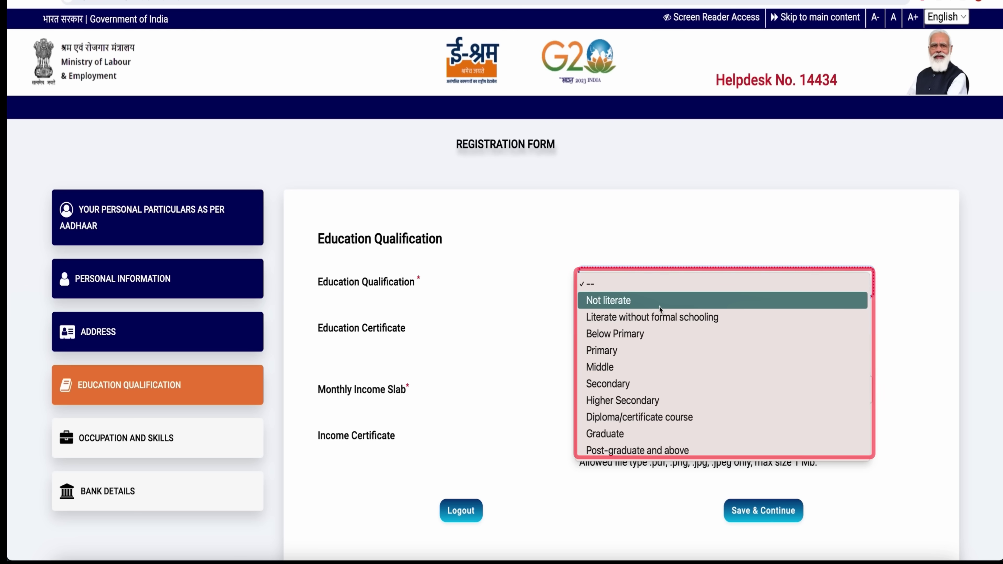
click(635, 383)
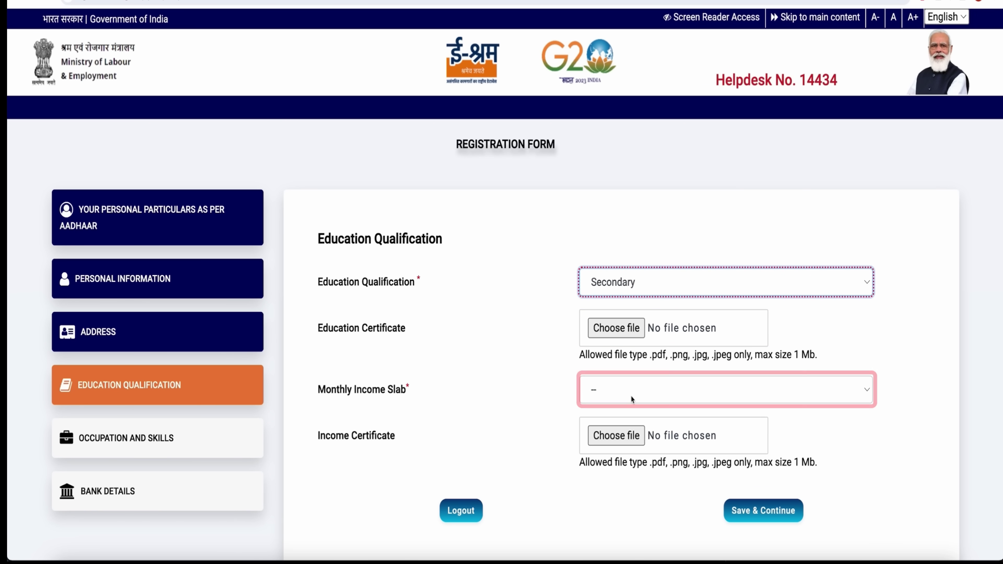
click(658, 397)
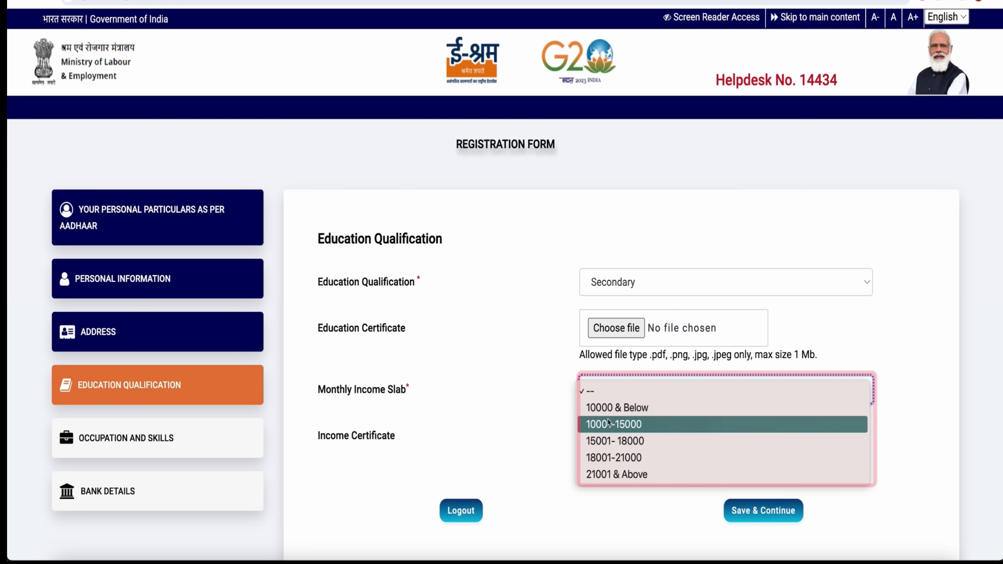
click(614, 408)
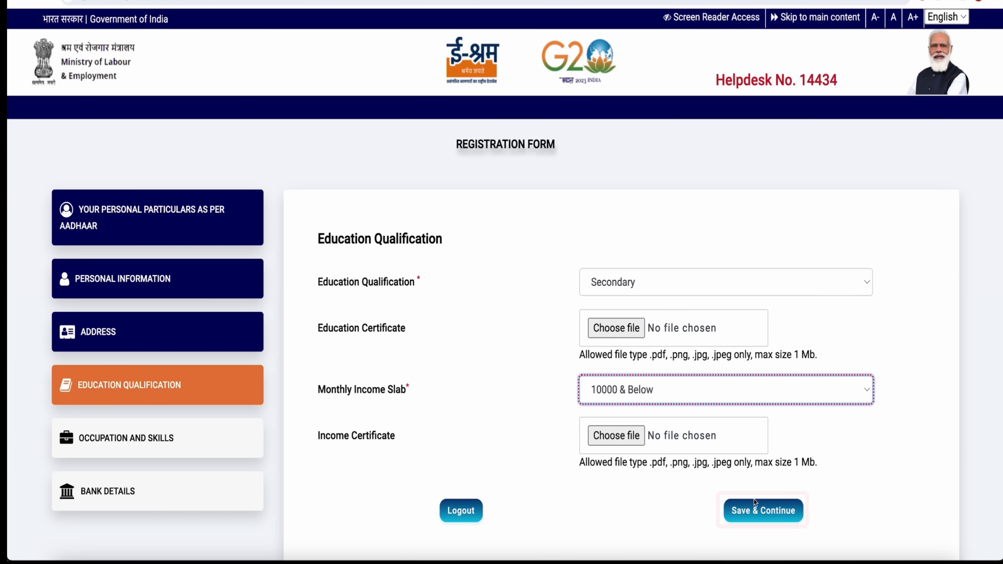
click(758, 513)
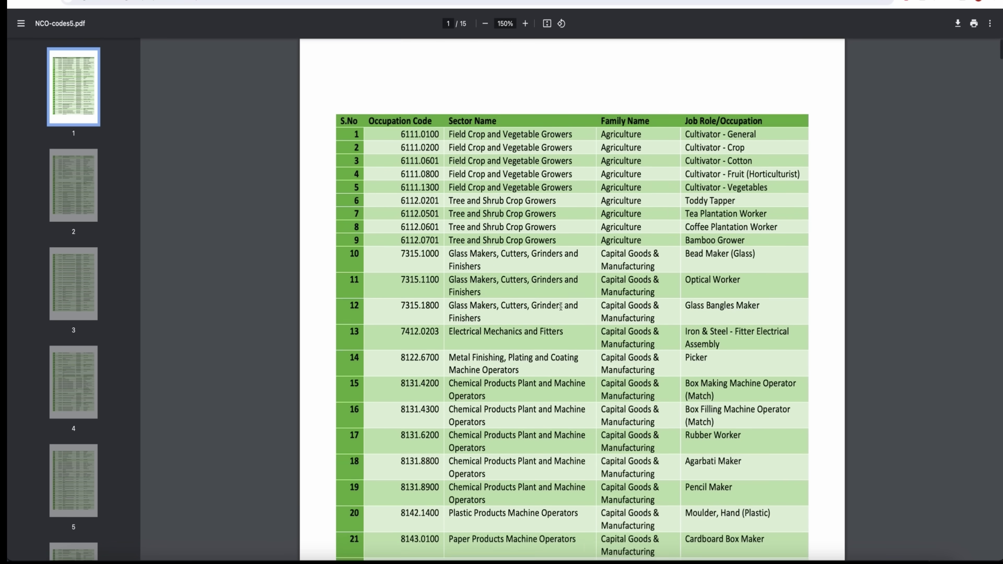
Step: Scroll through the NCO code PDF to review construction and manufacturing occupation codes
scroll(597, 302, down, 4)
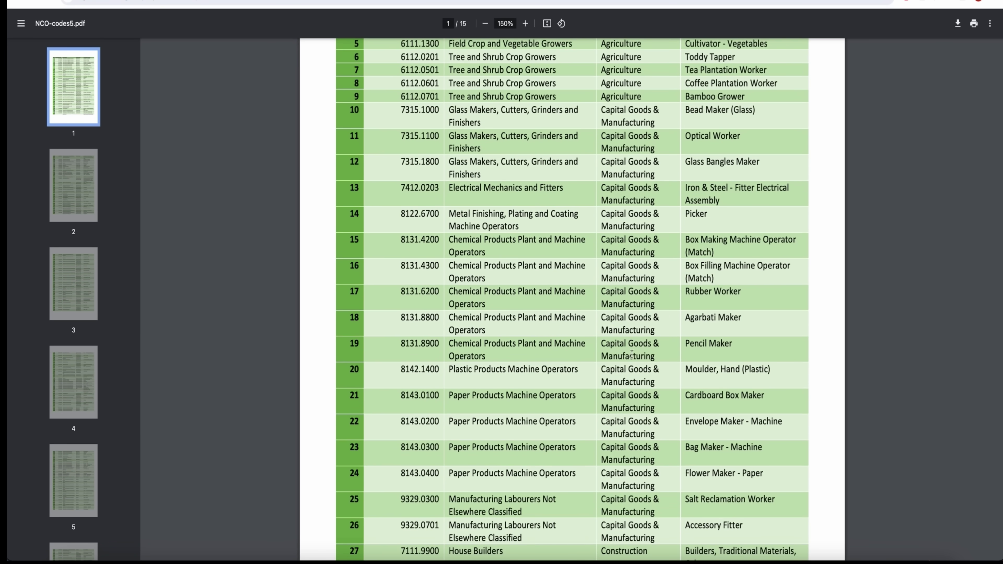
scroll(631, 354, down, 3)
scroll(565, 377, down, 4)
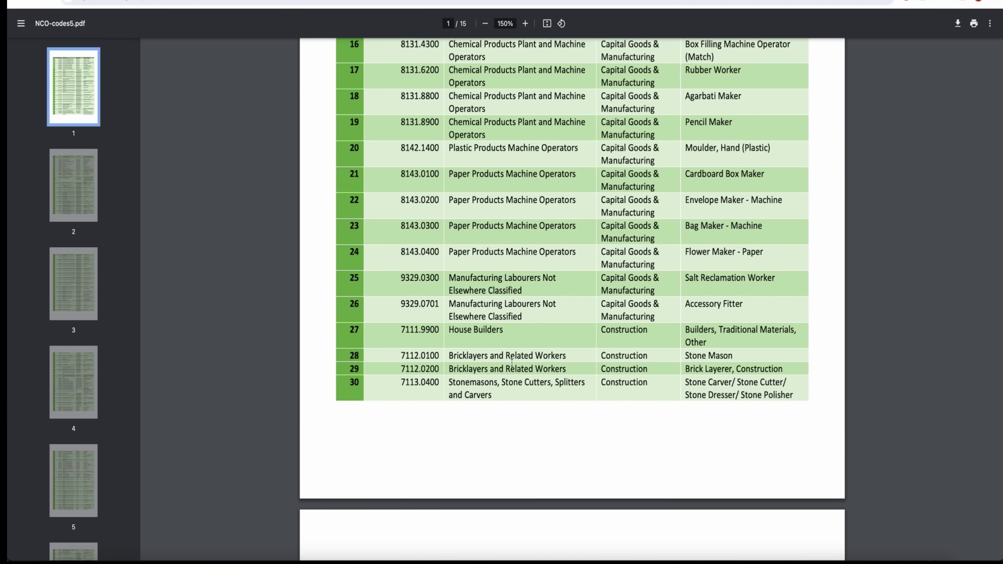
scroll(511, 360, down, 8)
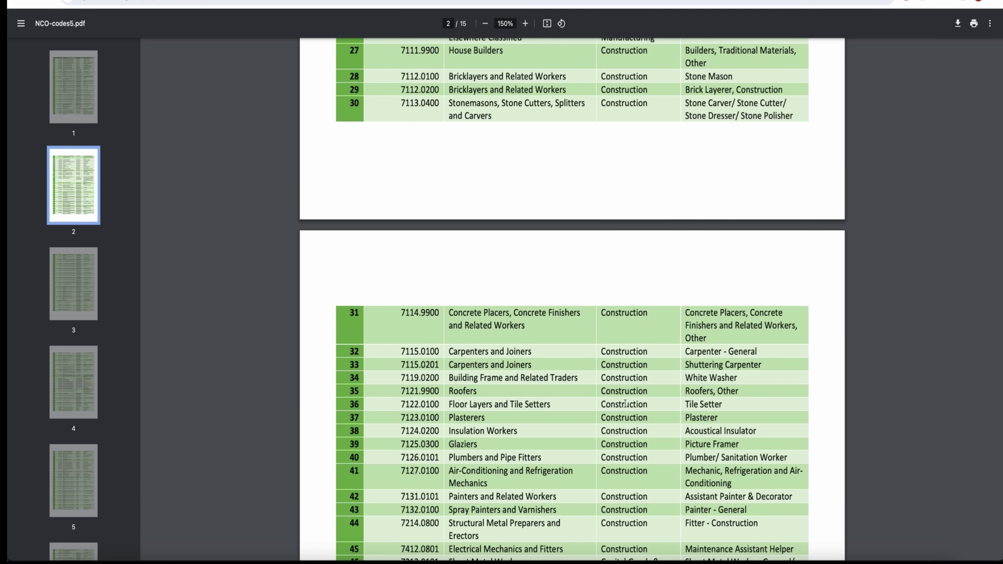
scroll(625, 403, down, 11)
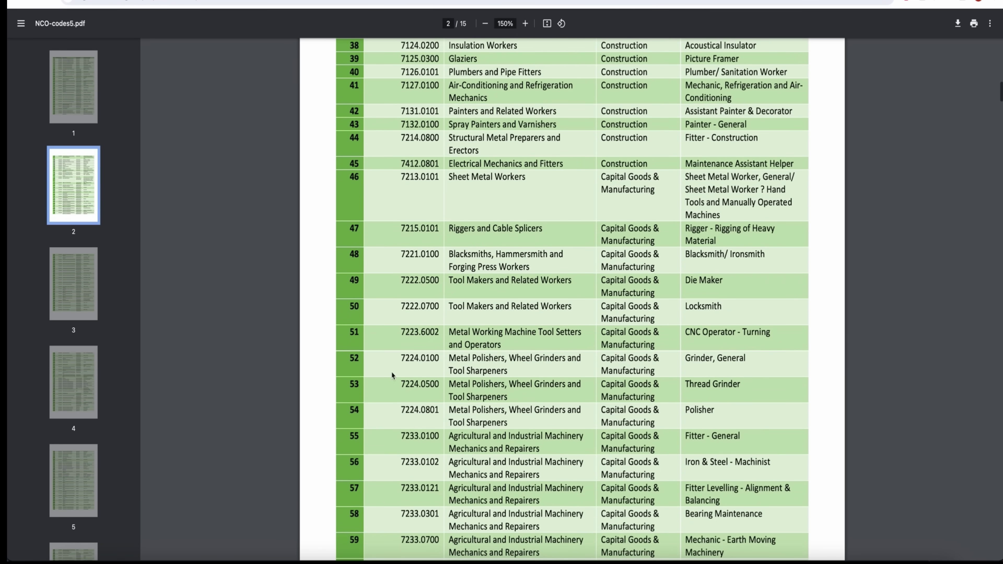
scroll(554, 412, down, 13)
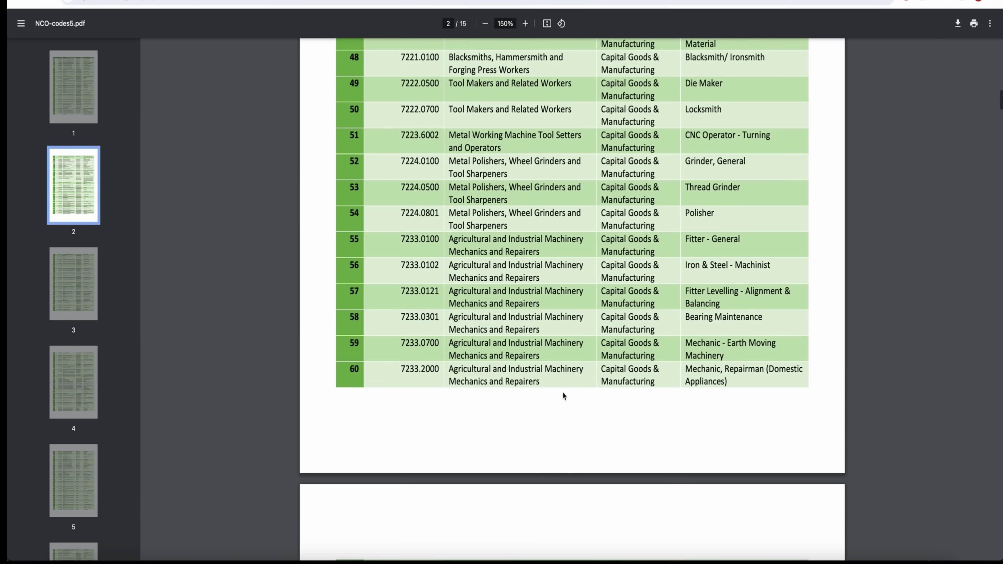
scroll(564, 395, down, 10)
scroll(596, 405, up, 5)
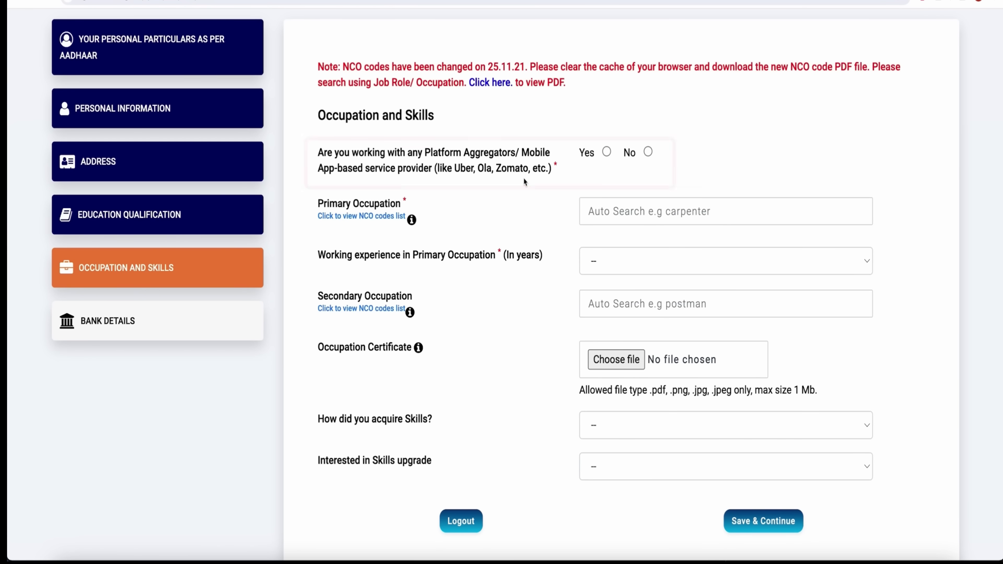
Step: Answer No to the platform aggregator or app-based service provider question
scroll(525, 182, up, 1)
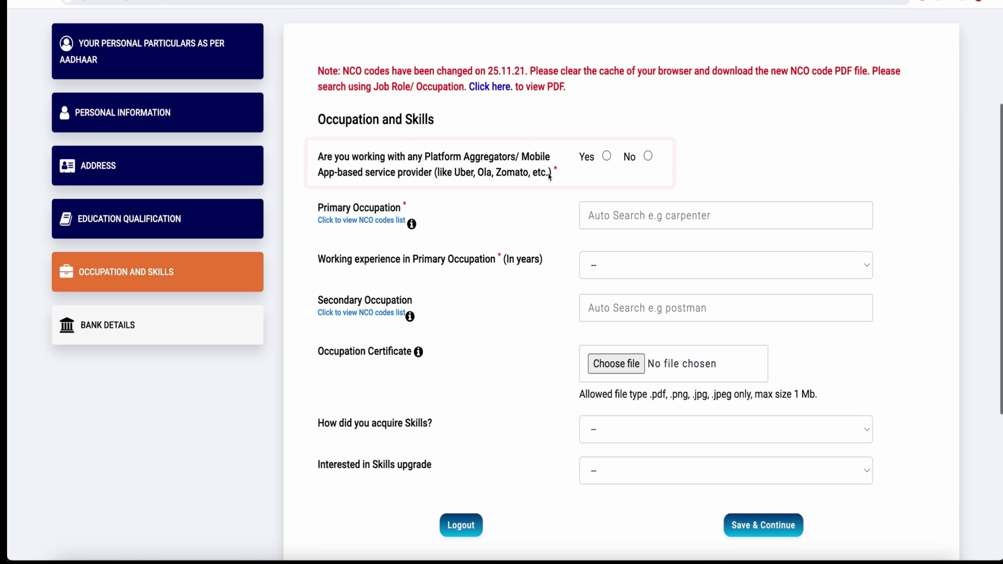
scroll(632, 166, up, 1)
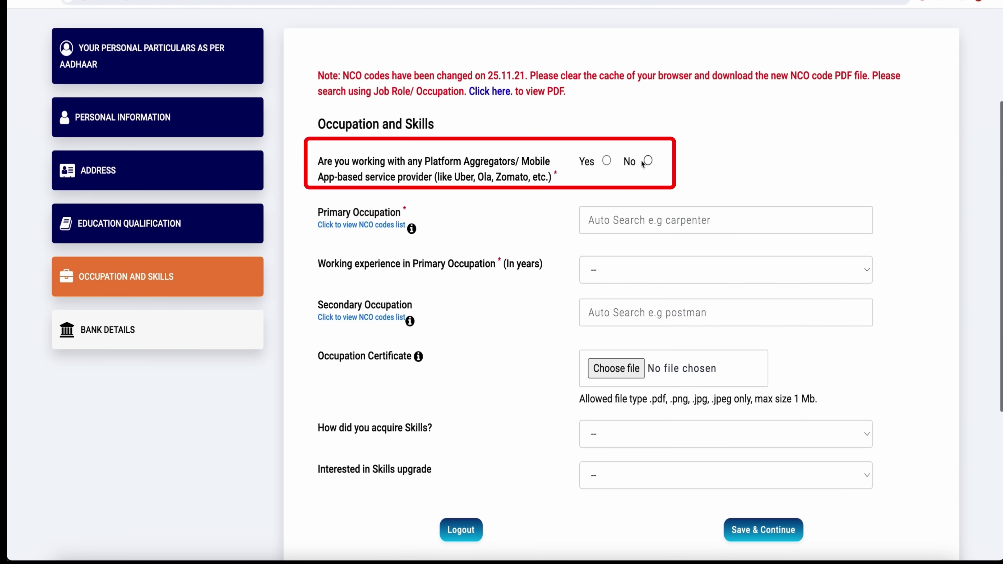
click(648, 162)
scroll(570, 206, up, 1)
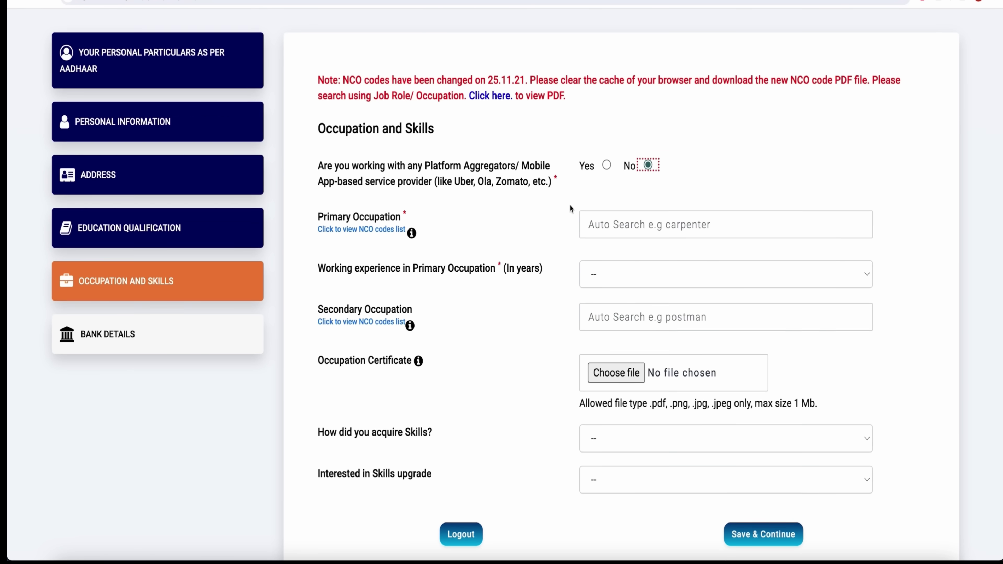
scroll(570, 204, down, 2)
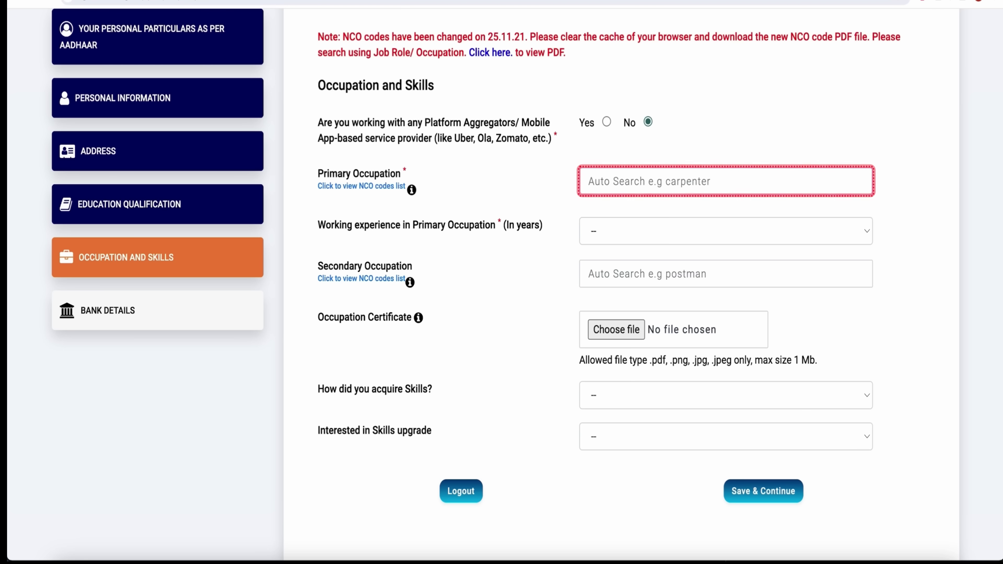
Step: Search 'CAR' in Primary Occupation, select Carpenter - General, and close the BOCW notice
text(ARD)
key(BackSpace)
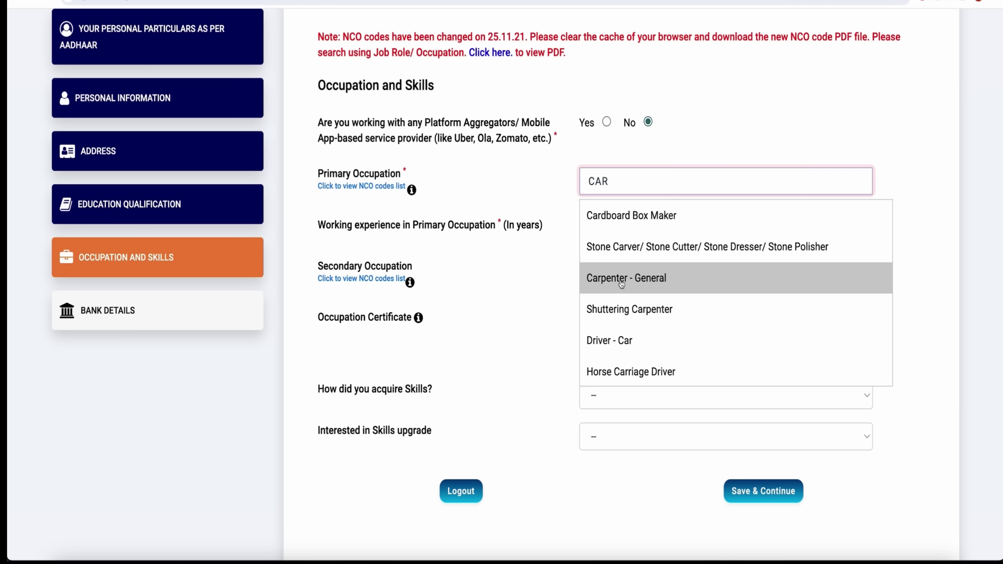
click(622, 282)
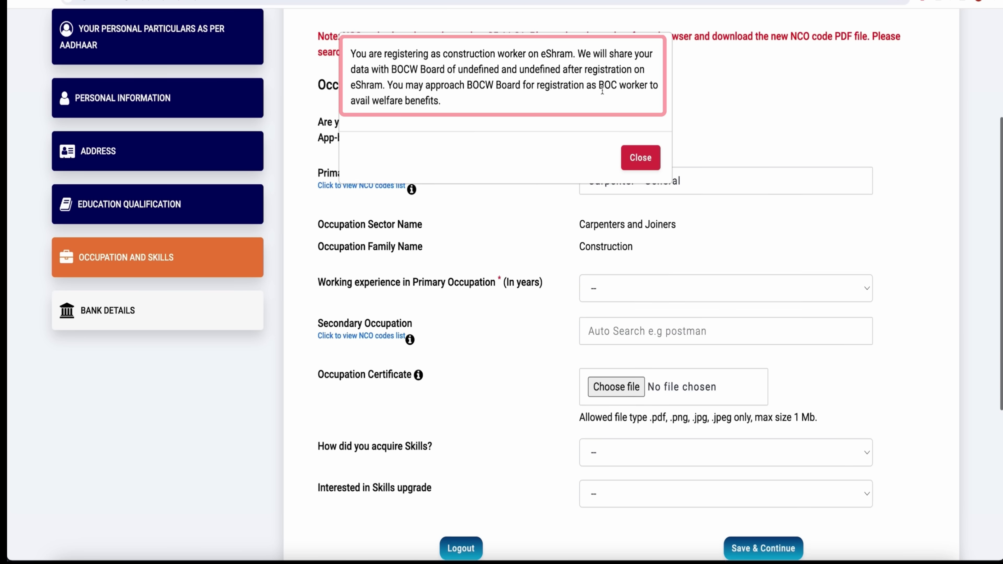
scroll(601, 92, down, 3)
scroll(601, 95, up, 4)
scroll(600, 94, down, 2)
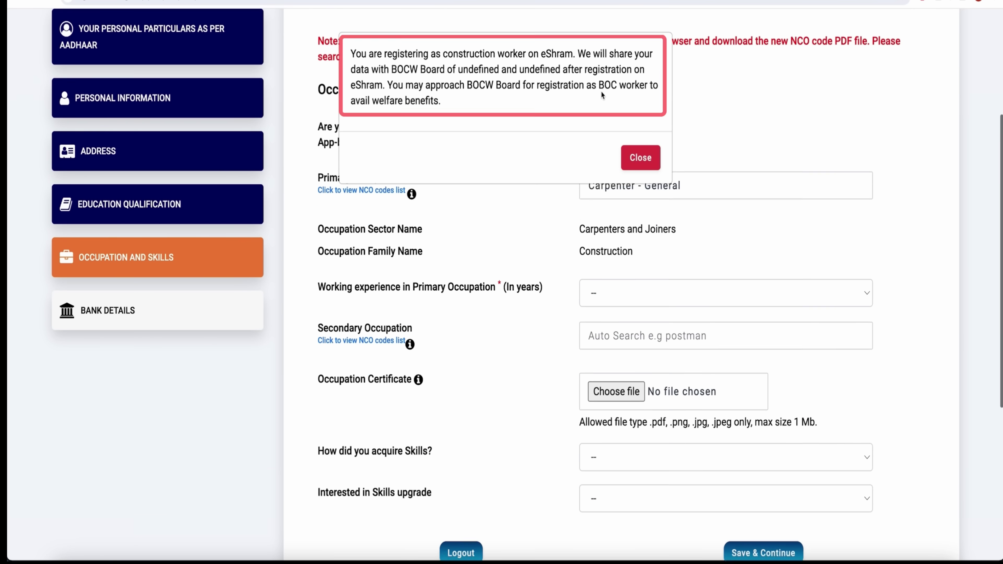
click(640, 157)
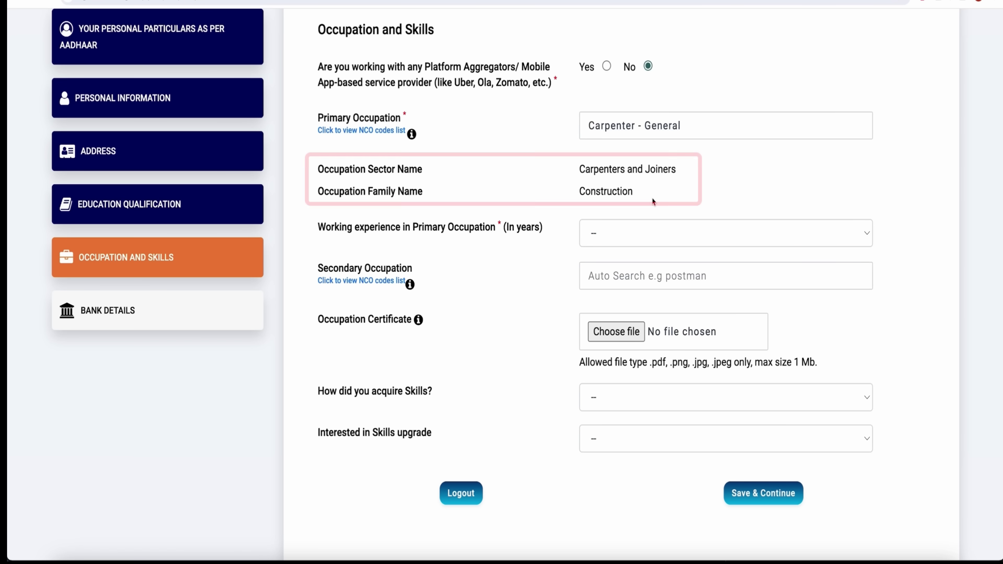
Step: Set working experience to 3 years and secondary occupation to Distributor Sales Representative
click(675, 236)
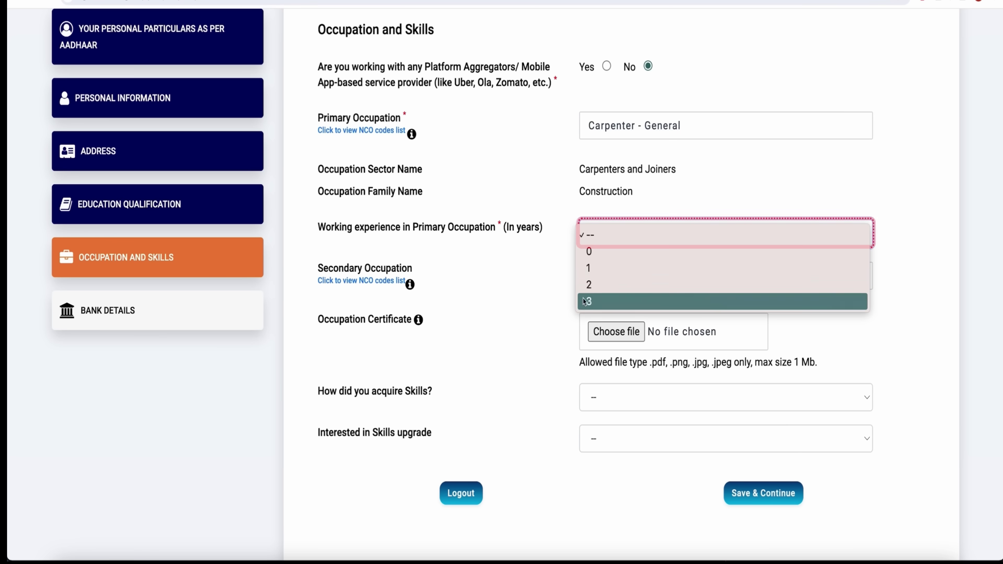
click(590, 301)
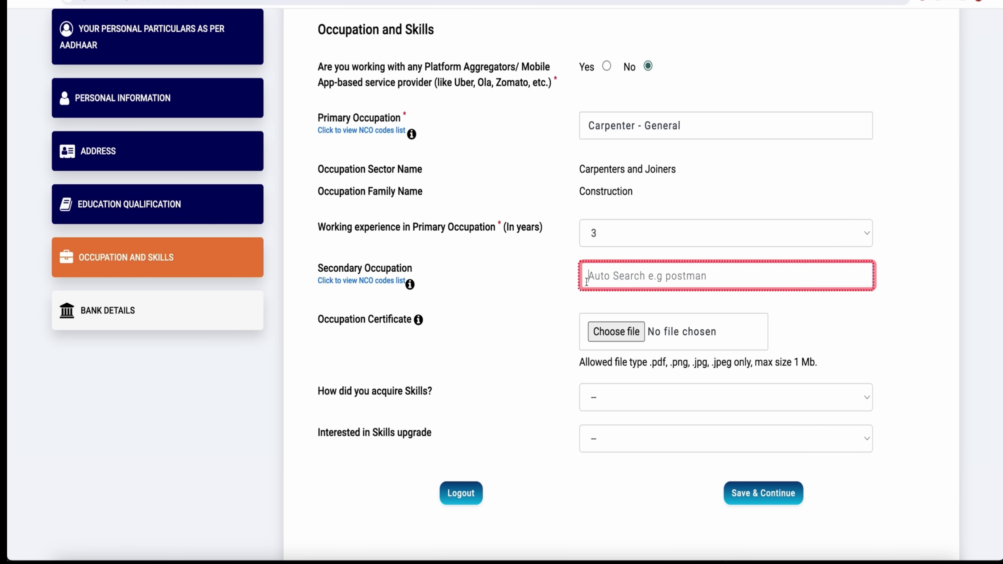
text(ALE)
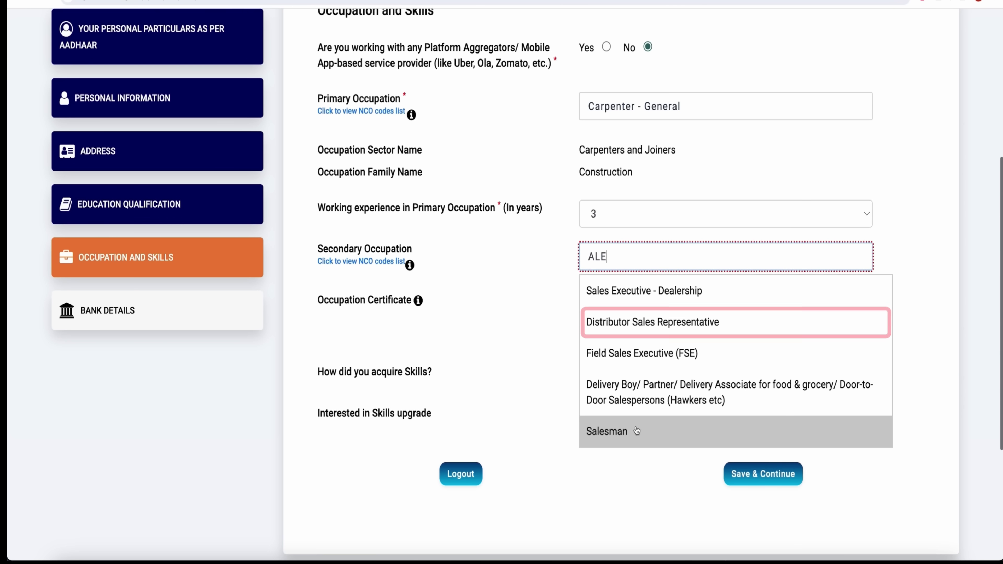
click(633, 329)
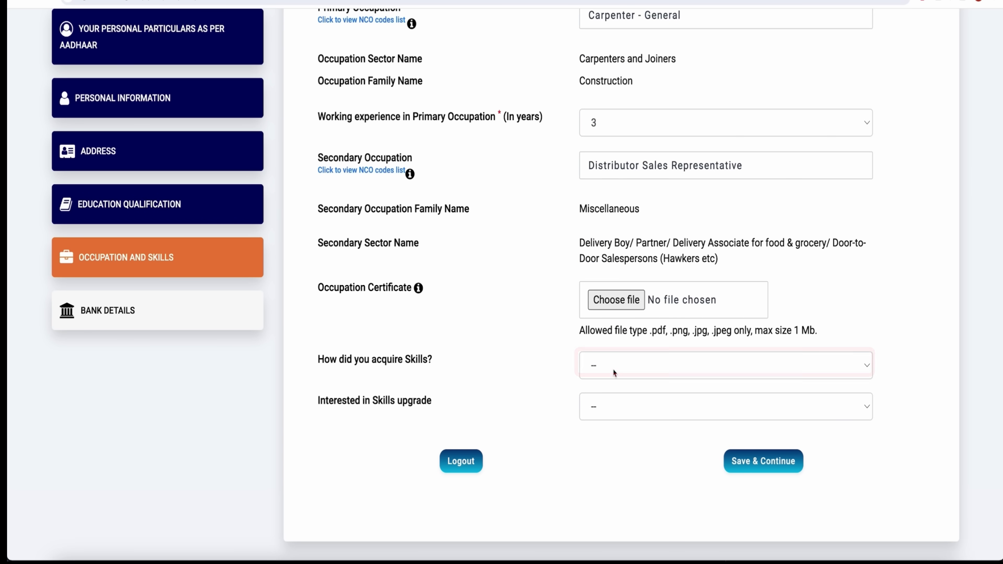
Step: Choose no vocational training, Self-Learning sub skills and formal technical training interest, then save
click(614, 373)
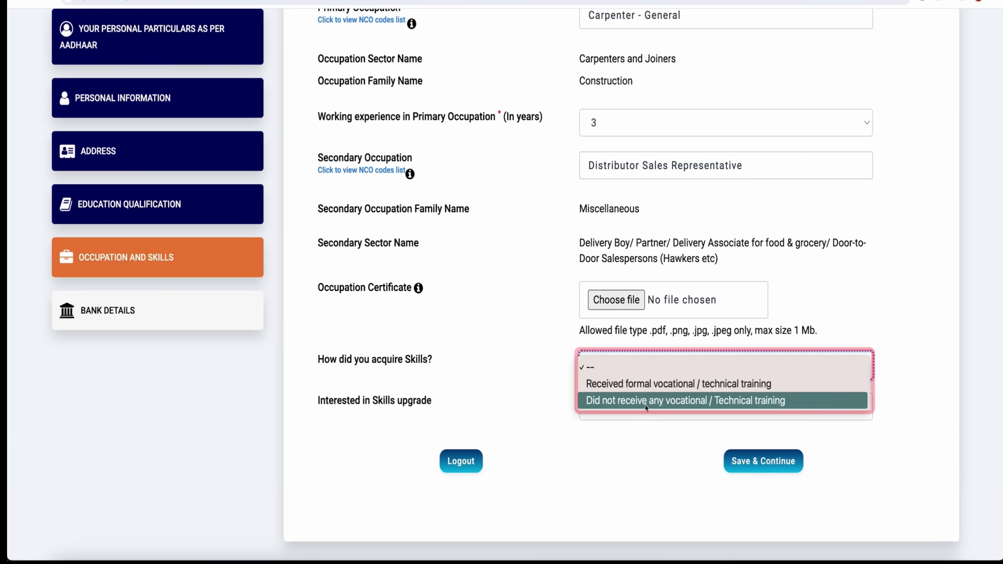
click(714, 404)
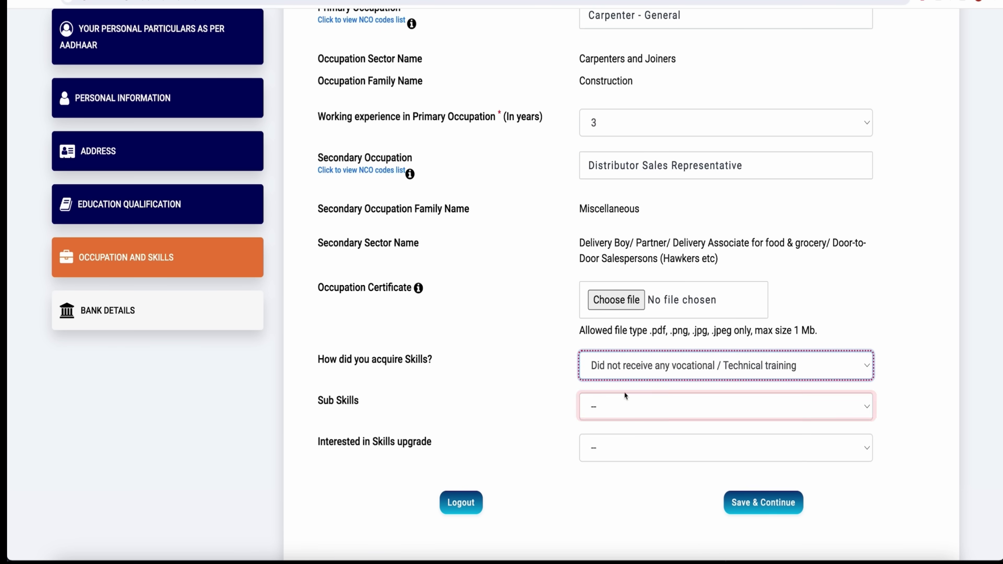
click(633, 405)
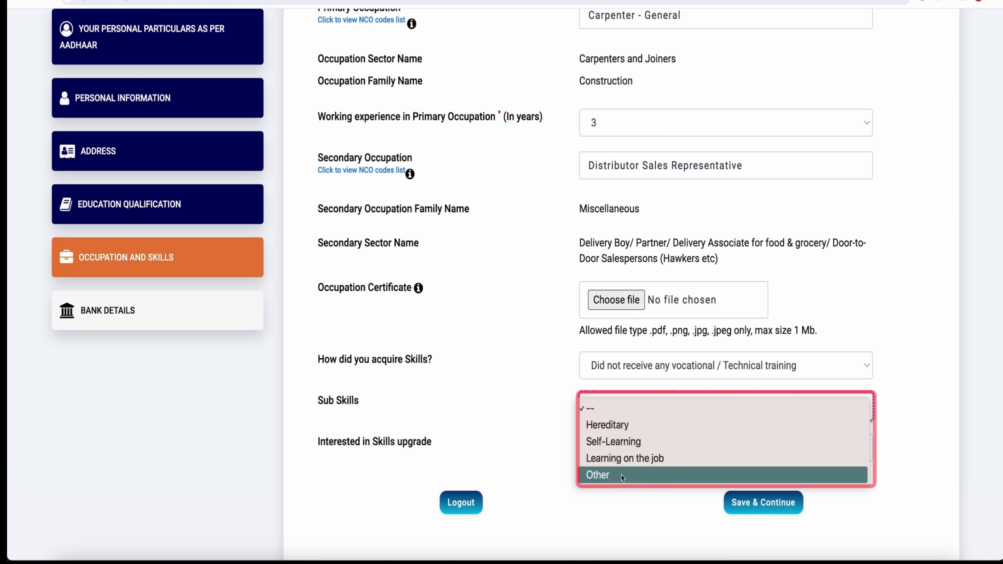
click(606, 445)
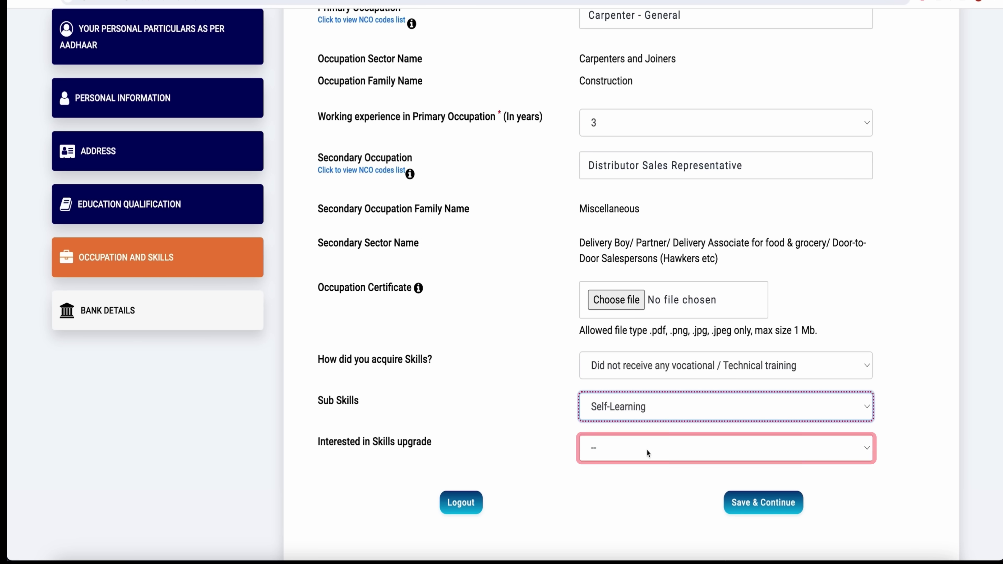
click(646, 449)
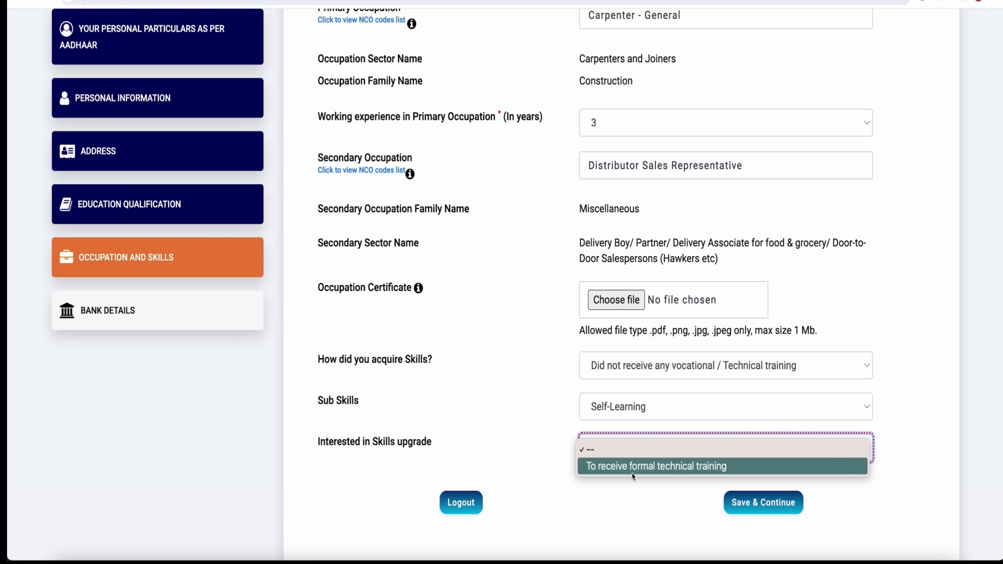
click(686, 471)
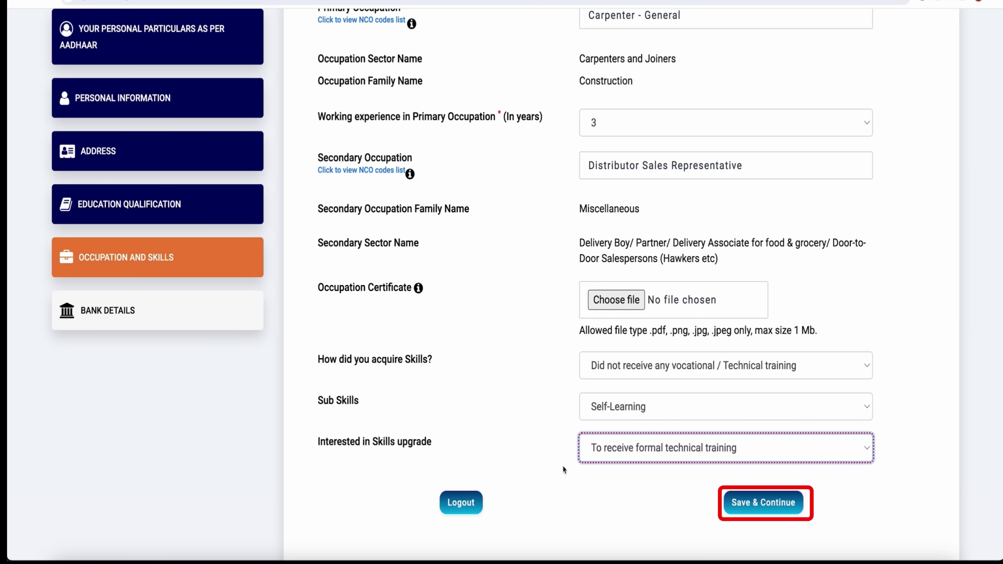
click(770, 508)
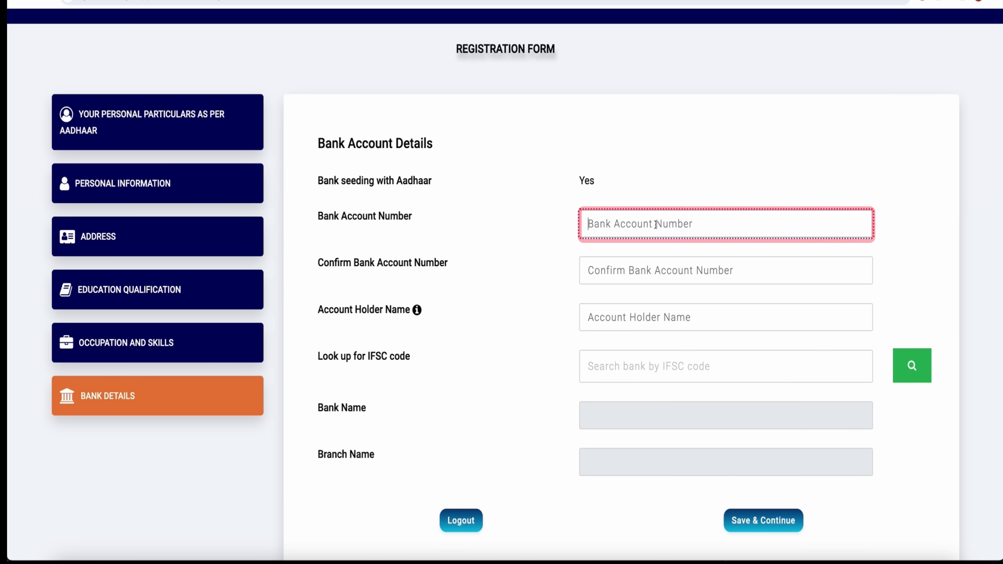
Step: Enter the confirmation account number and paste the account holder's name
click(593, 271)
text(7)
click(634, 324)
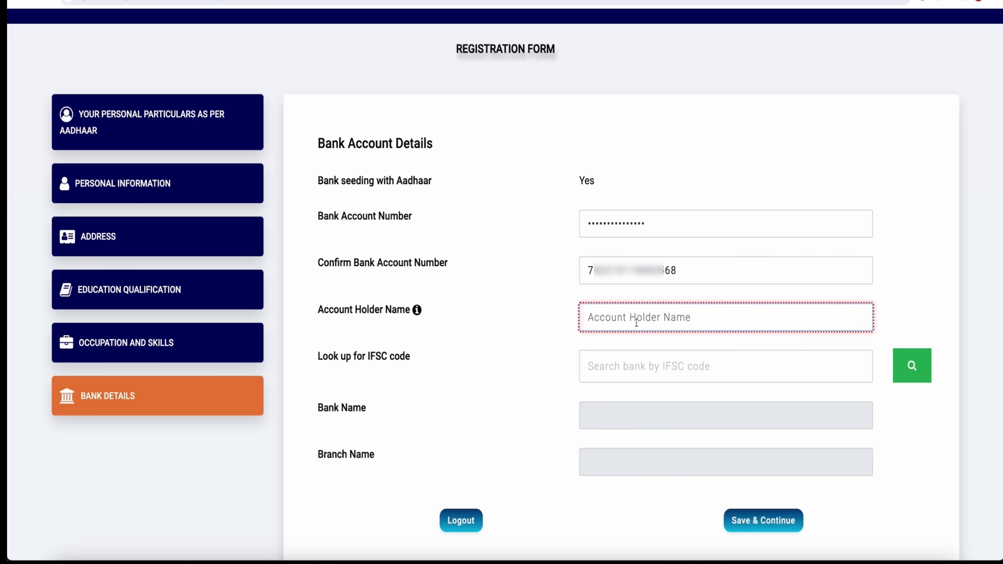
key(ctrl+v)
Step: Paste the IFSC code, look up the bank and branch names, and save the bank details
click(642, 375)
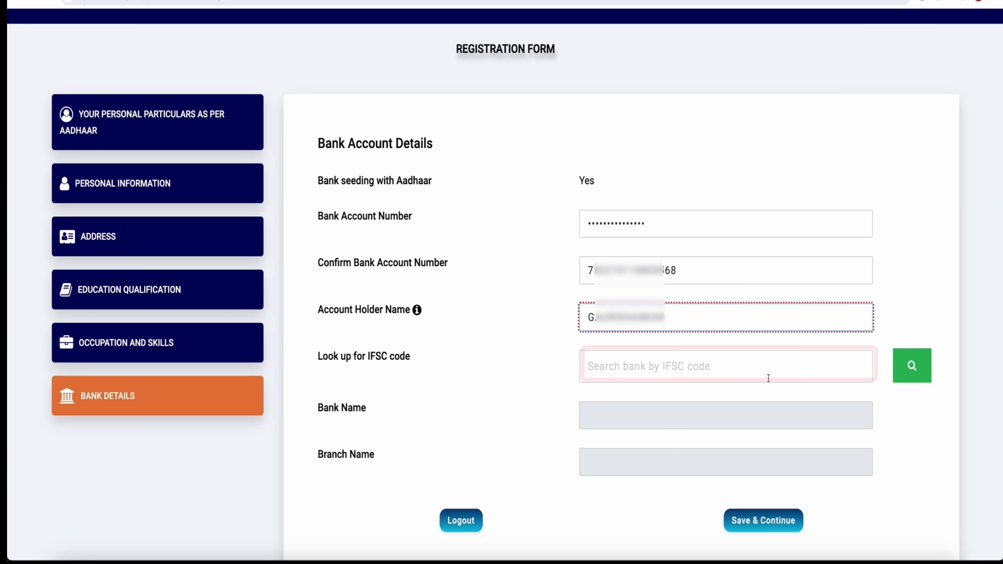
key(ctrl+v)
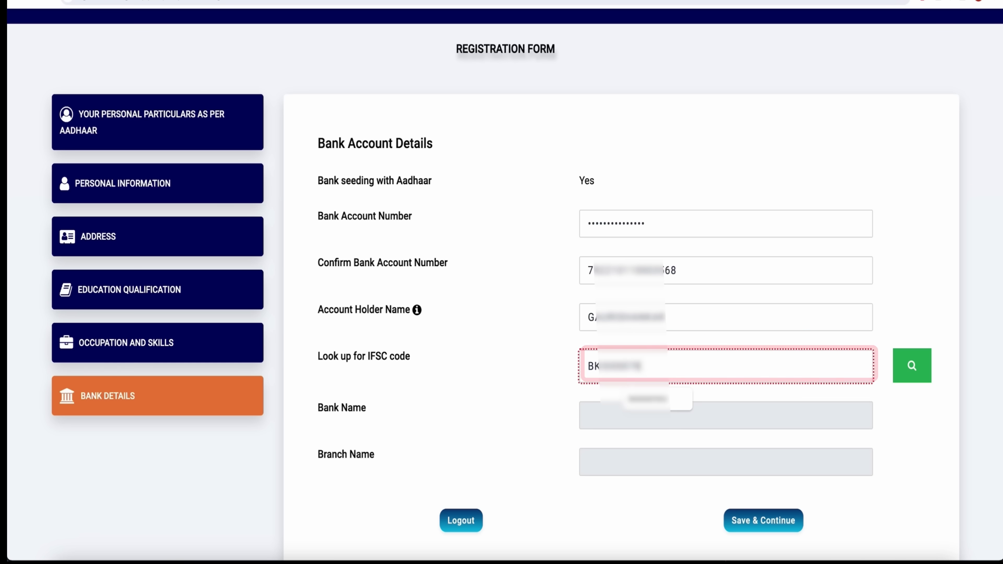
key(Tab)
click(617, 418)
click(928, 364)
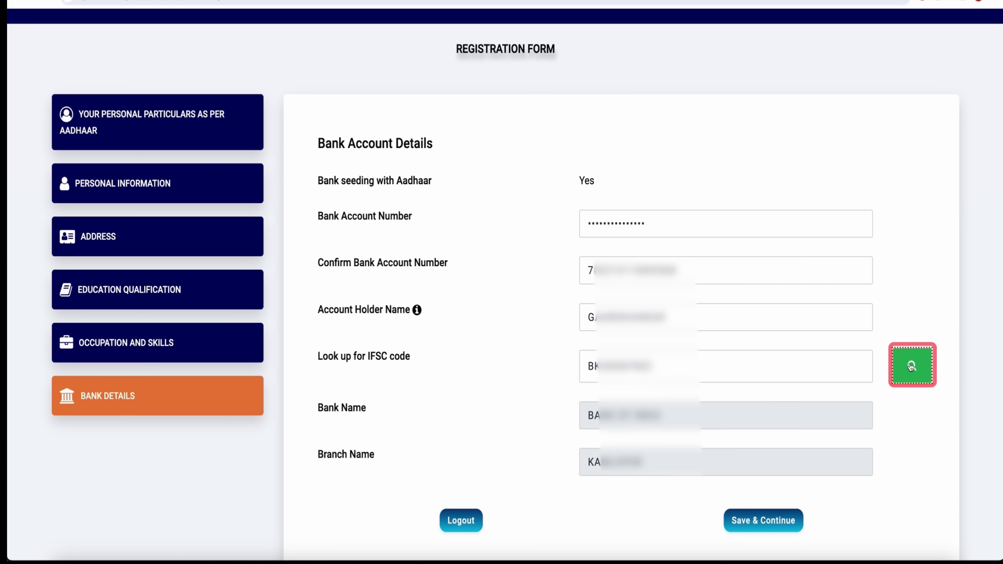
click(674, 449)
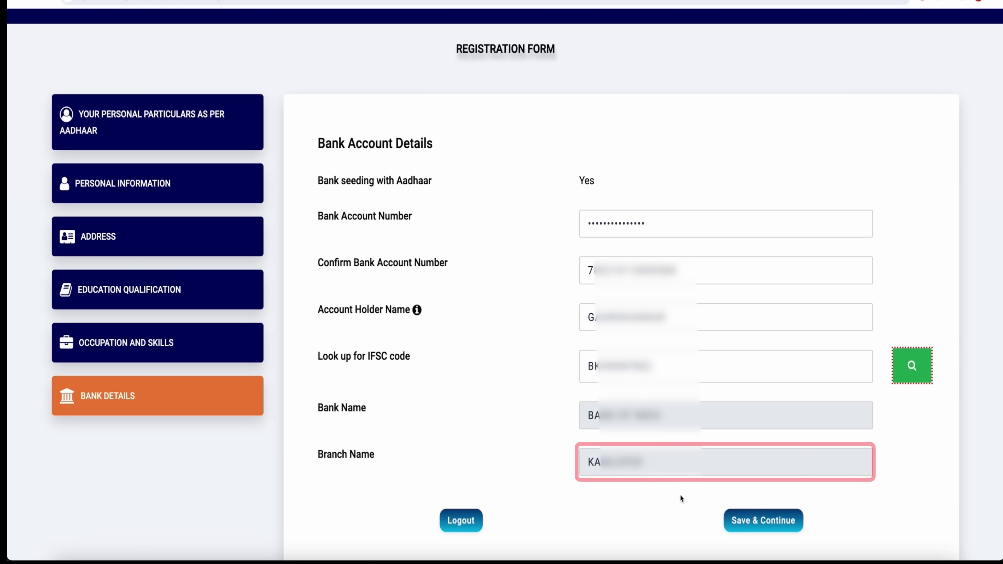
key(Tab)
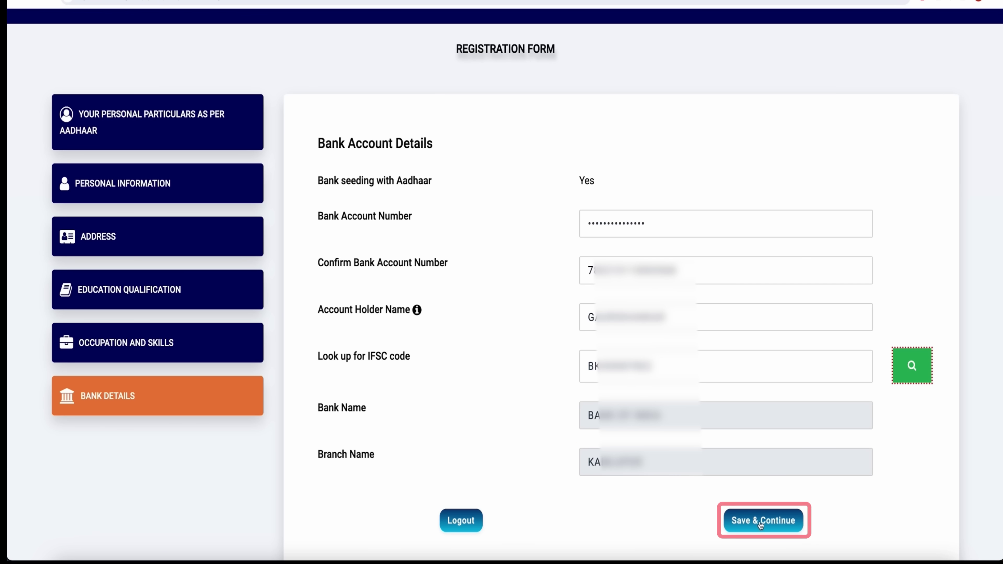
click(760, 525)
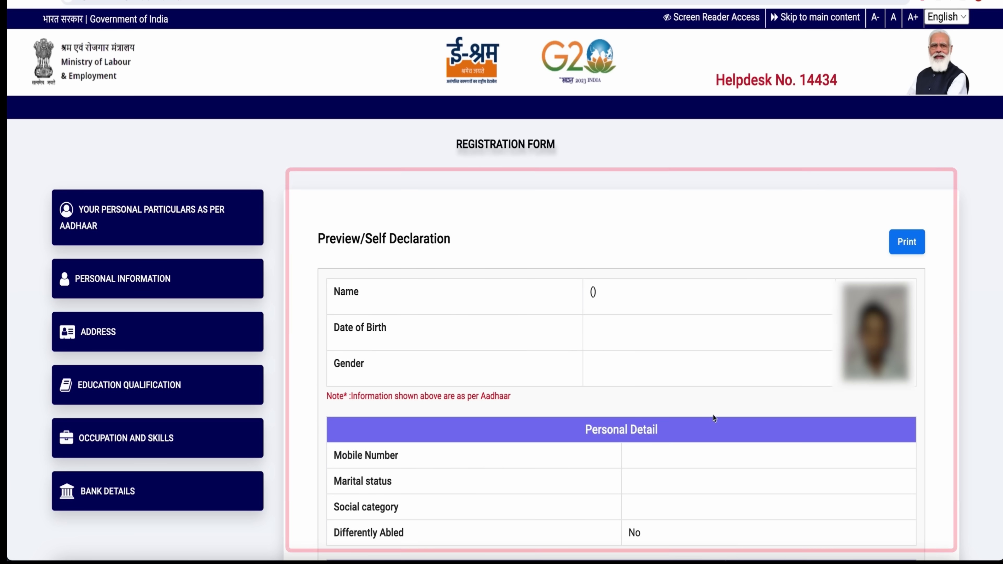
Step: Review the Preview/Self Declaration page, tick the undertaking checkbox and submit the registration
scroll(701, 399, down, 3)
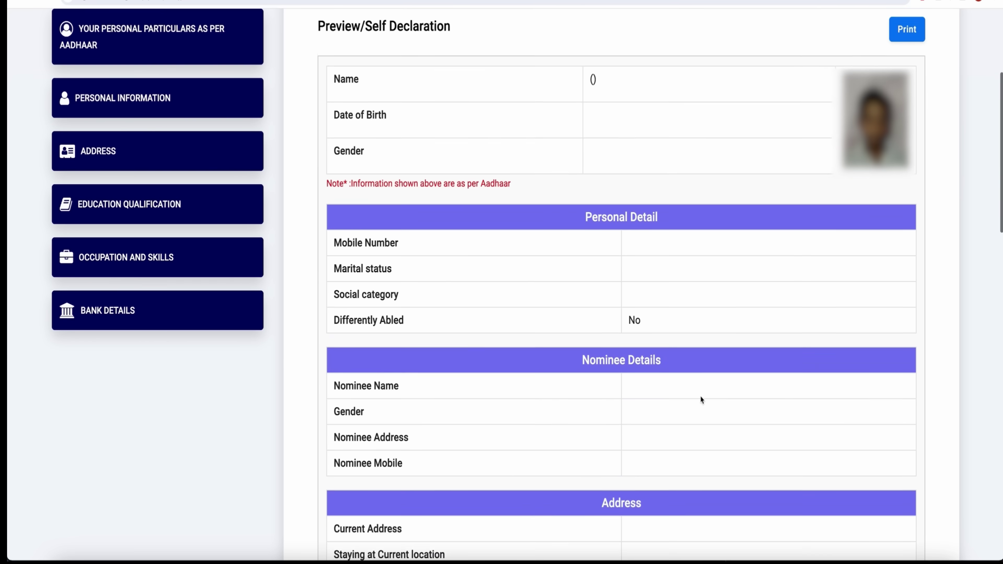
scroll(665, 389, down, 6)
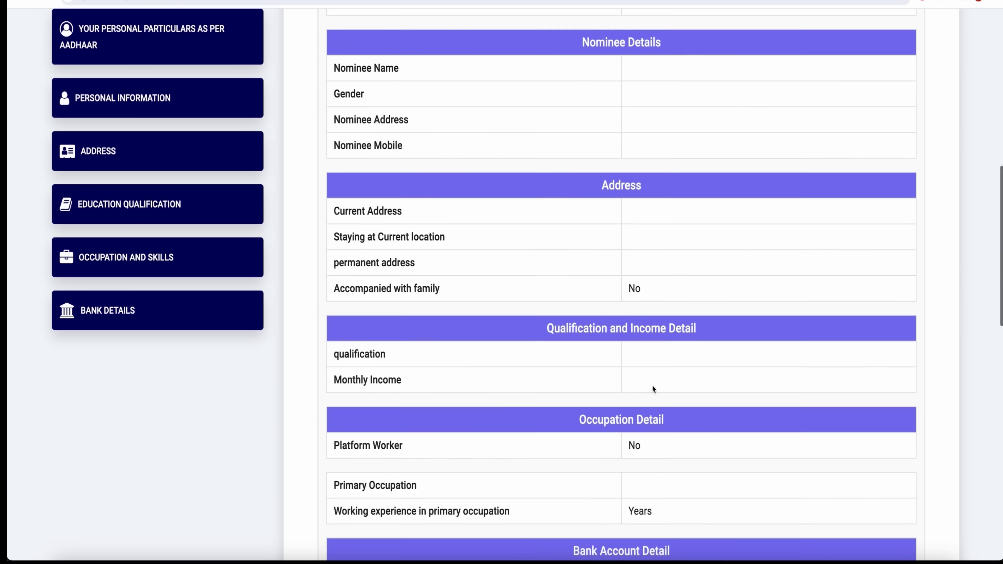
scroll(679, 403, down, 7)
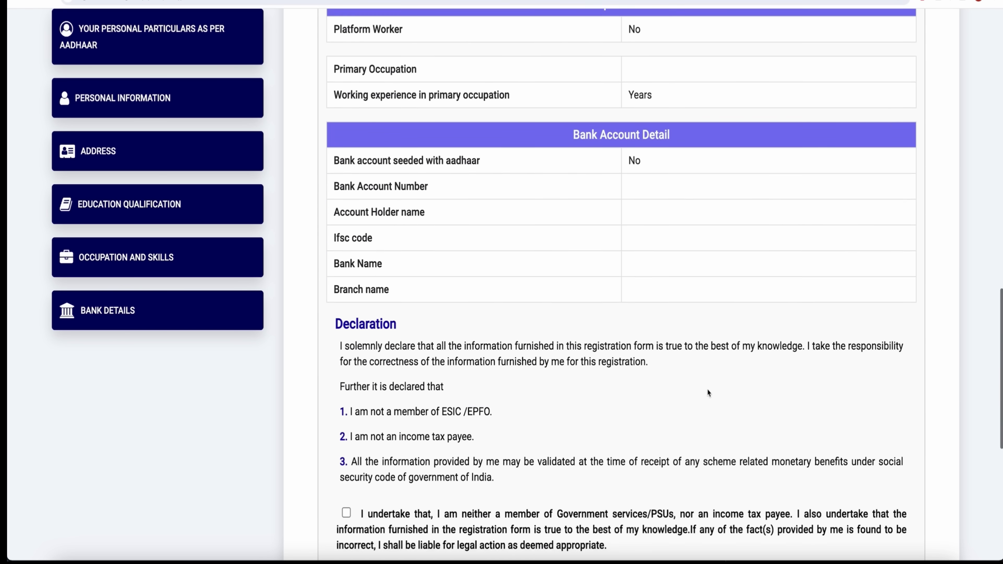
scroll(692, 390, up, 1)
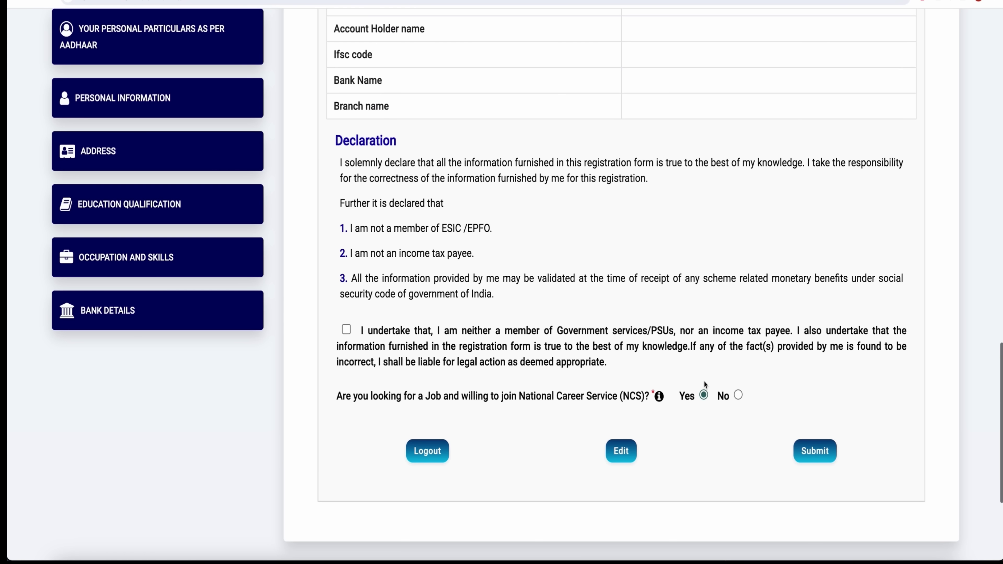
click(545, 349)
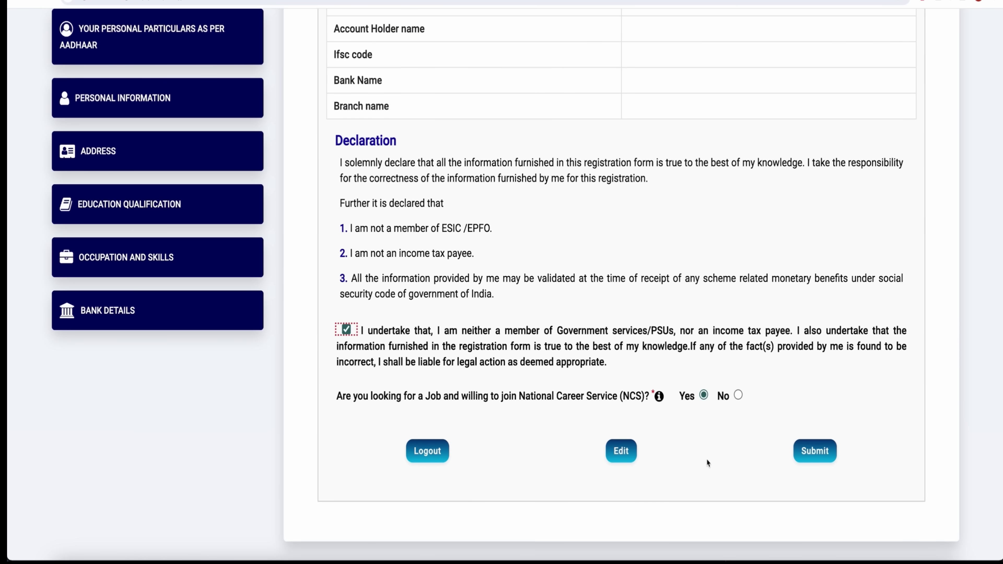
scroll(809, 456, up, 1)
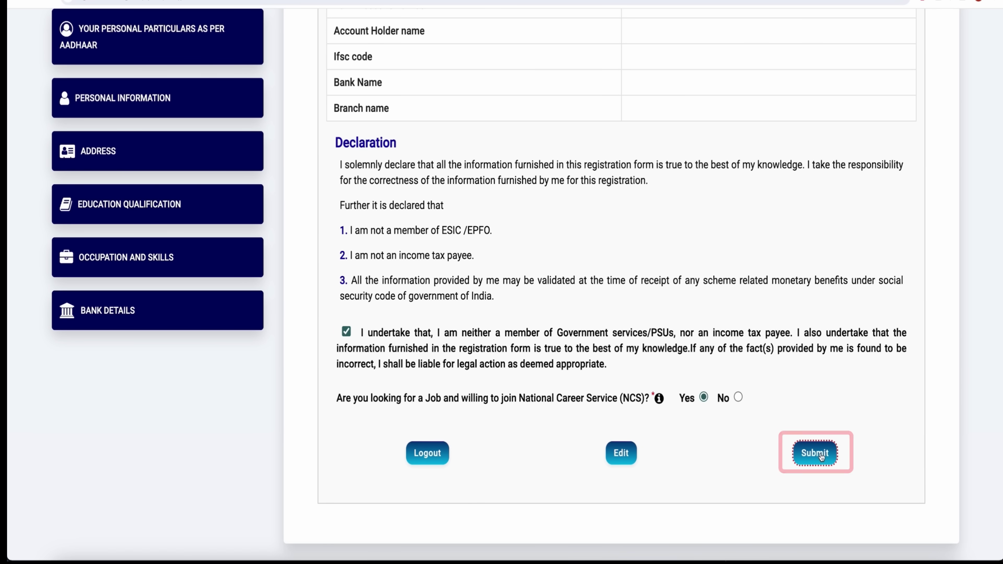
click(820, 456)
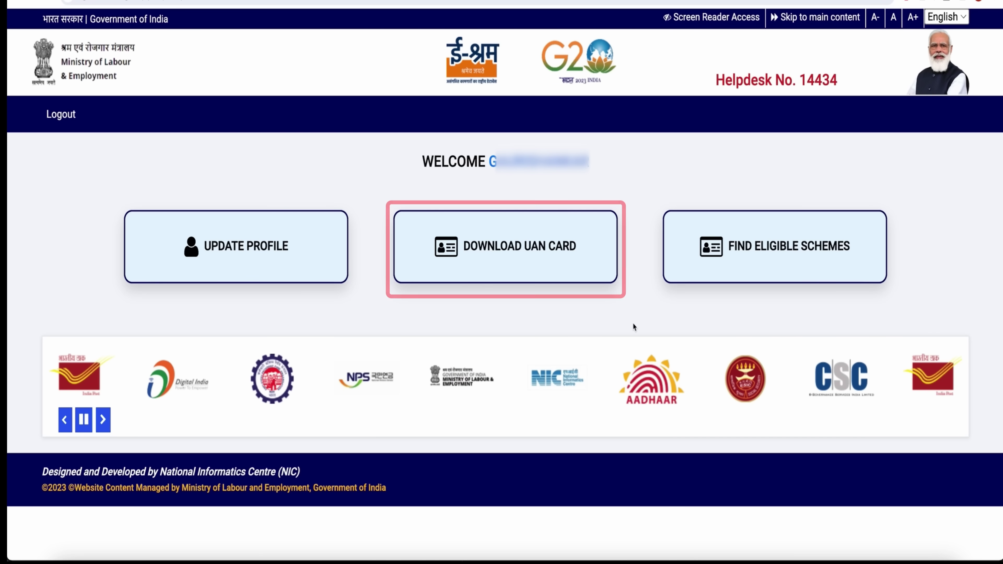
Step: Download the UAN card from the eShram Family page and save it to Downloads
click(483, 262)
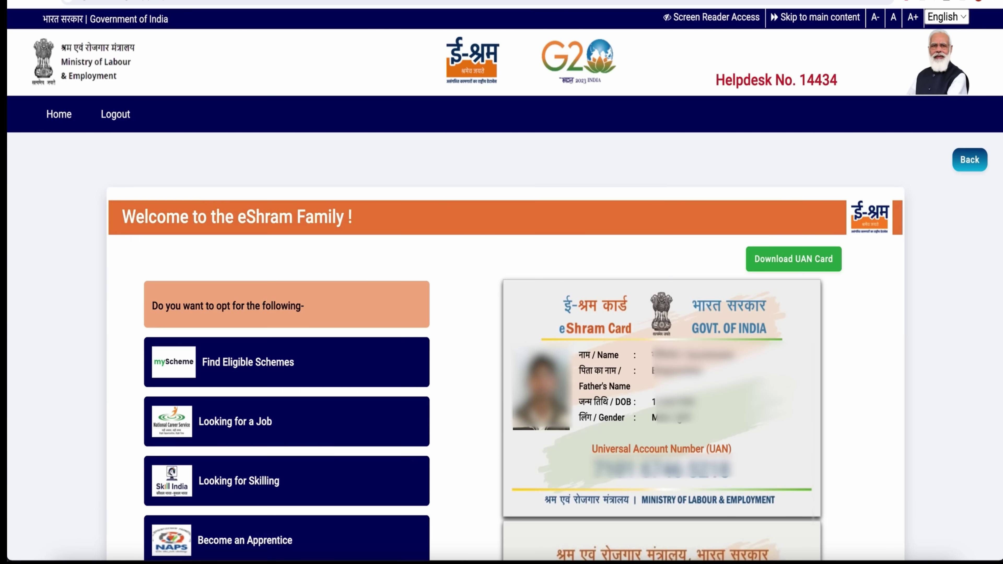
scroll(573, 372, down, 4)
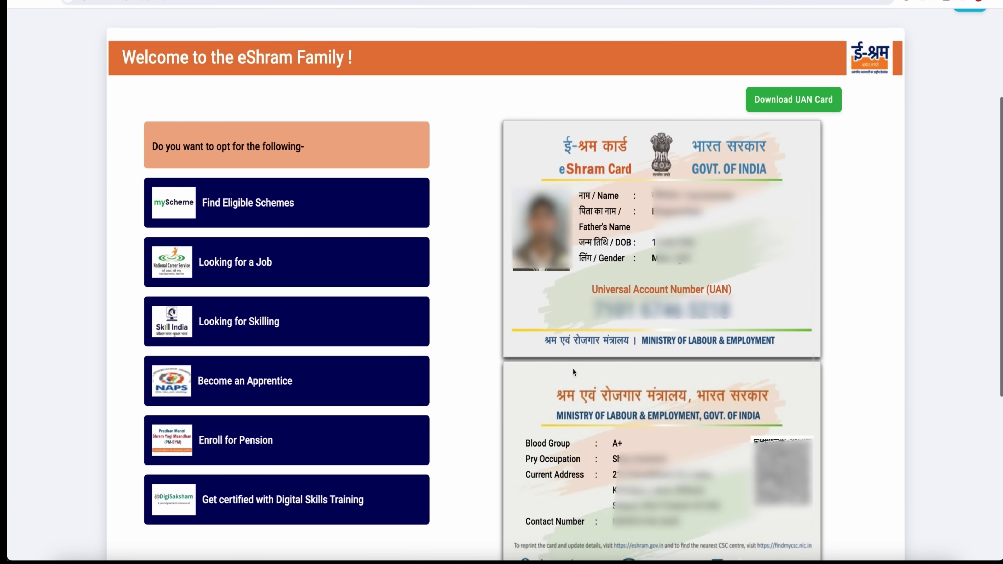
scroll(775, 70, down, 1)
click(775, 68)
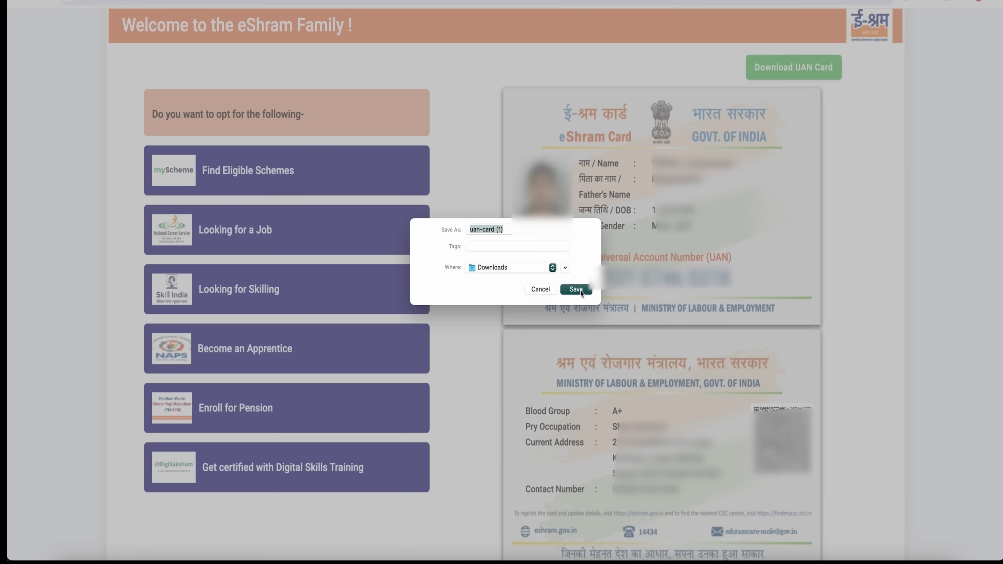
click(575, 289)
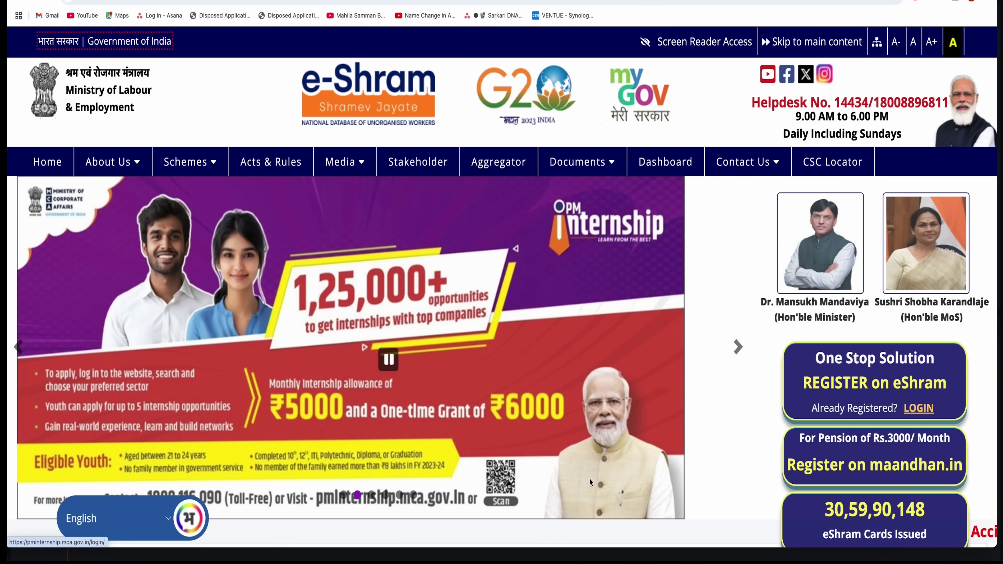
Step: Log in as a registered worker and confirm updating the worker data
scroll(886, 318, down, 2)
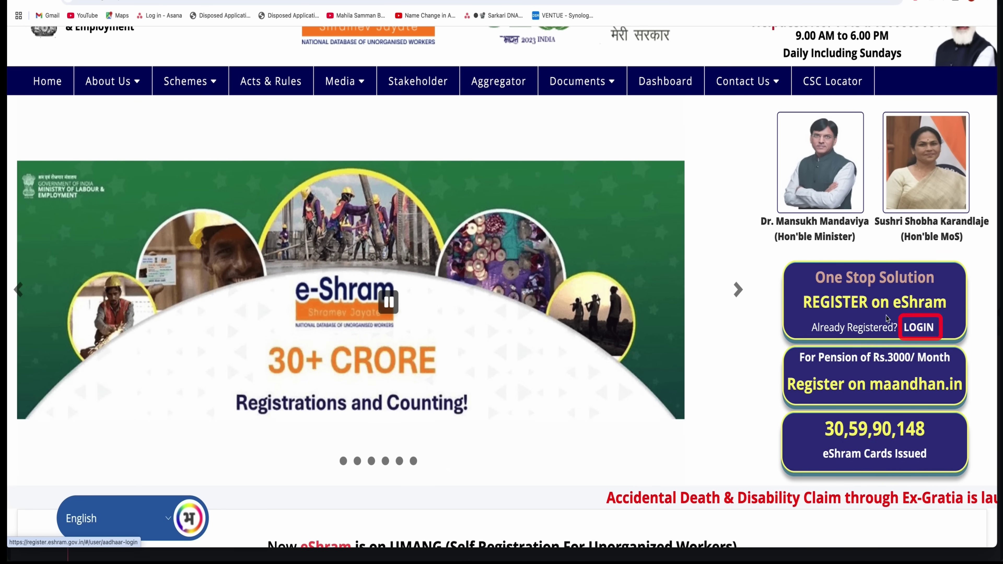
click(906, 326)
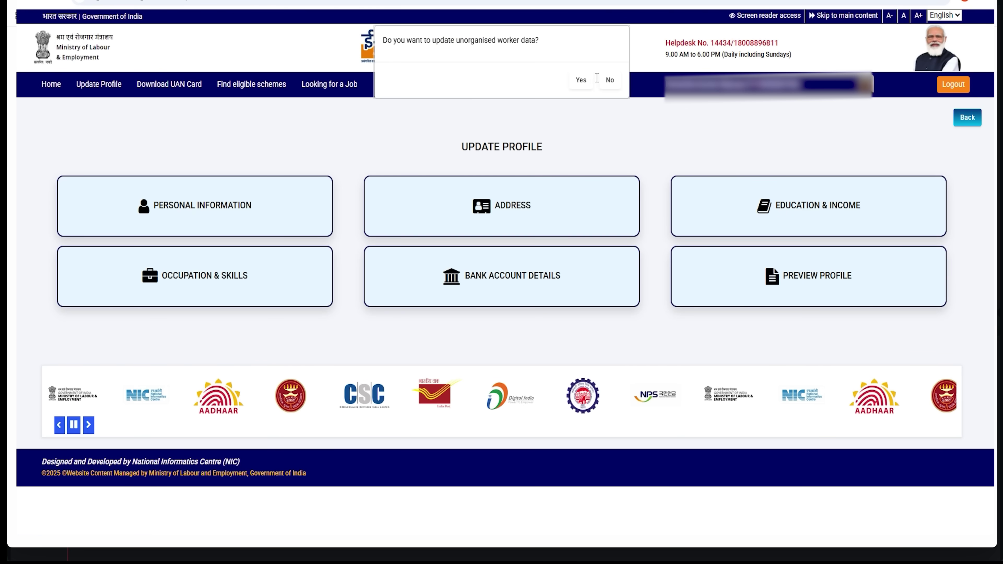
click(581, 81)
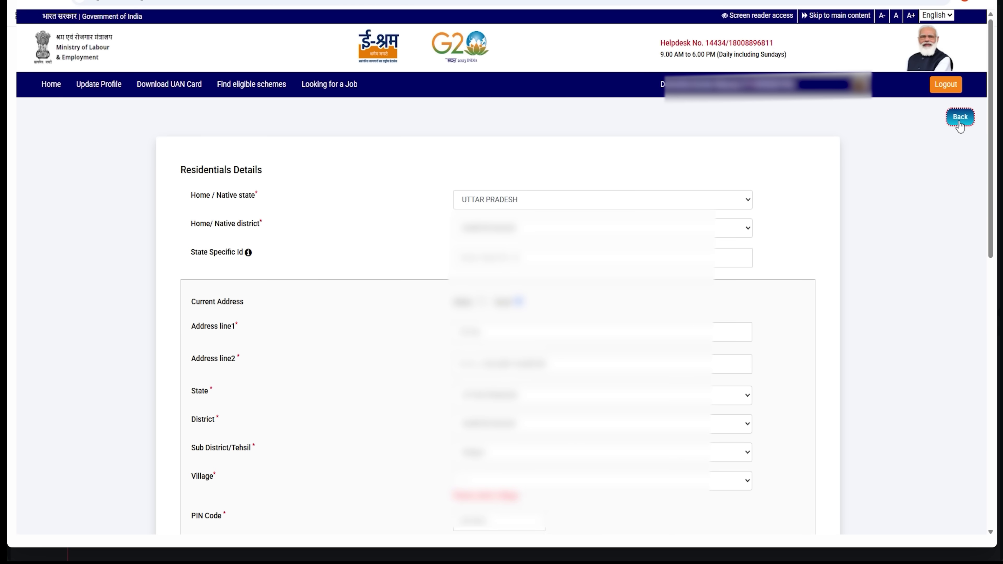
Step: Open Occupation & Skills from the profile update options, submit the update and confirm
click(959, 118)
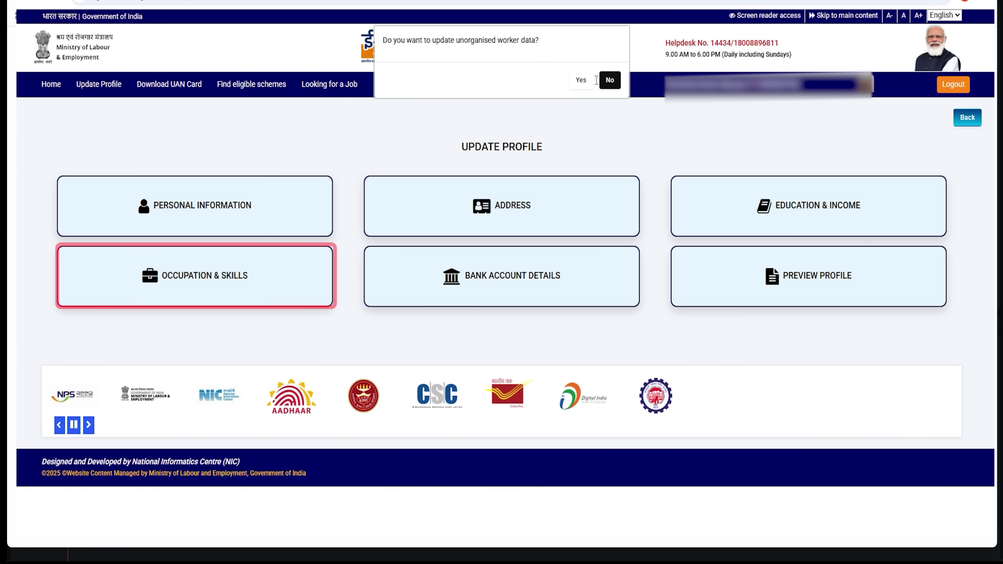
click(581, 80)
scroll(671, 272, down, 6)
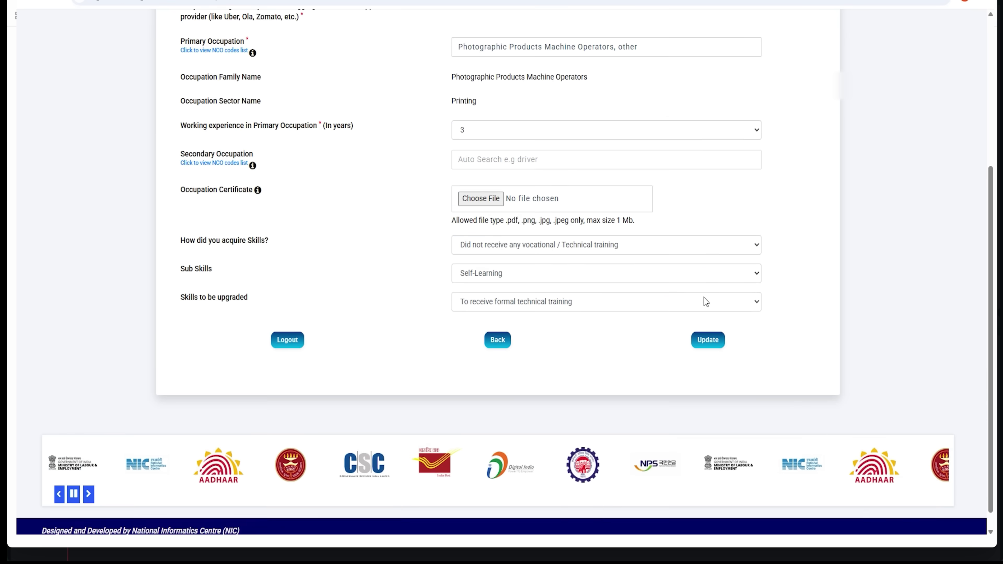
click(707, 322)
click(556, 79)
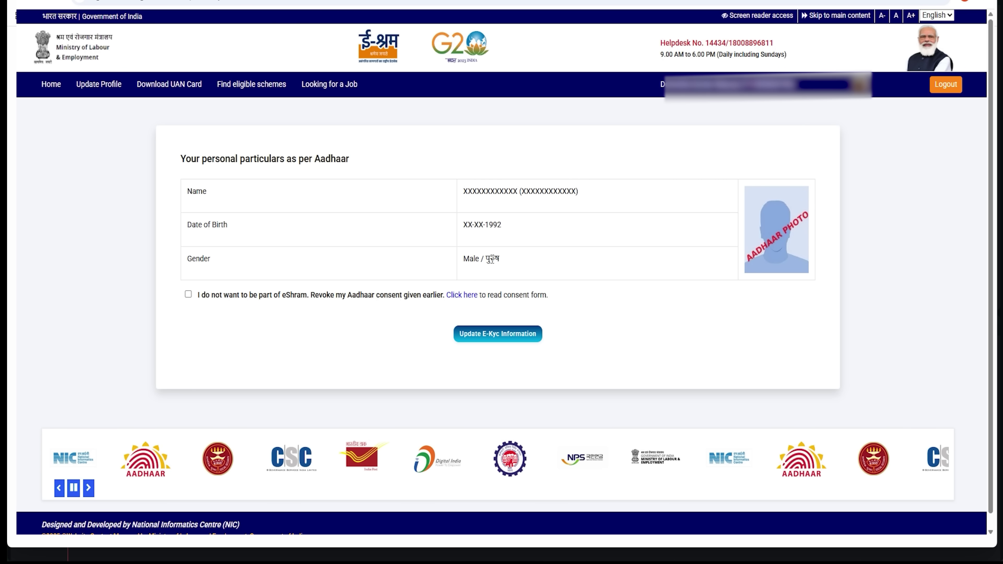